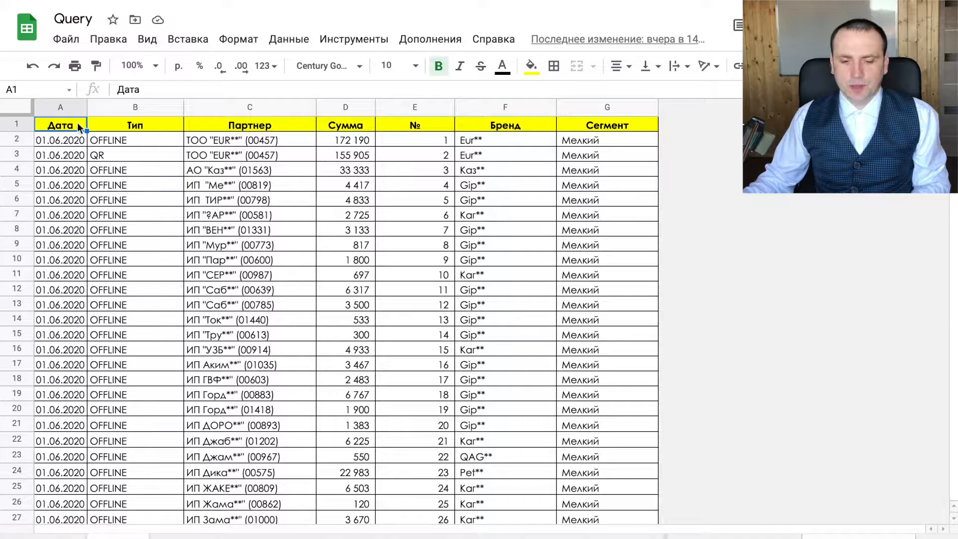
# - Examine the source table's column headers and sample rows, including type, partner, amount, brand and segment
pyautogui.click(126, 123)
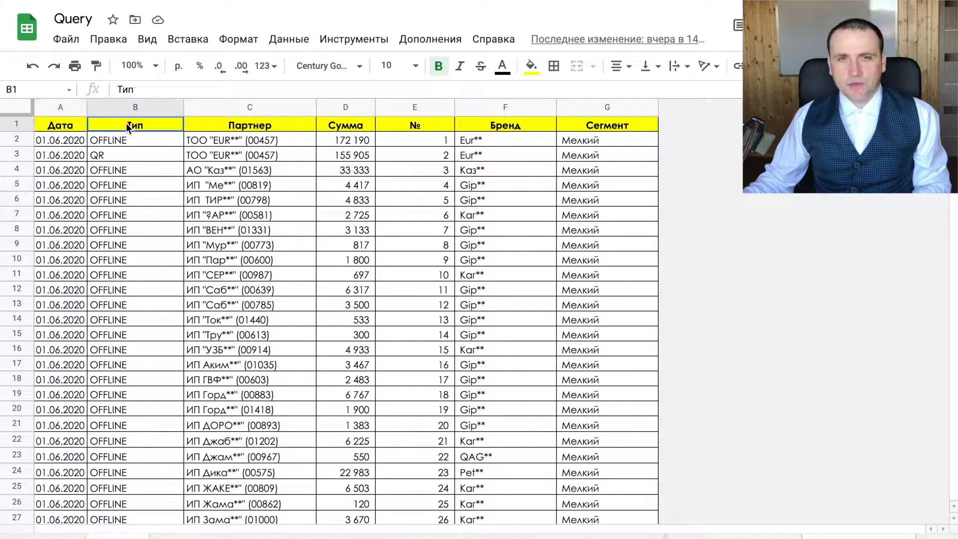
pyautogui.click(235, 125)
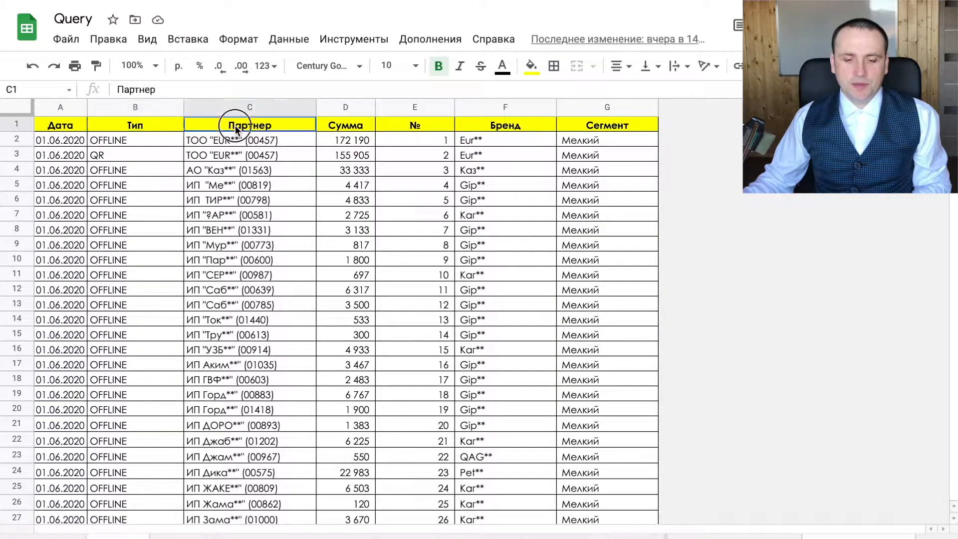
pyautogui.click(433, 123)
pyautogui.click(494, 128)
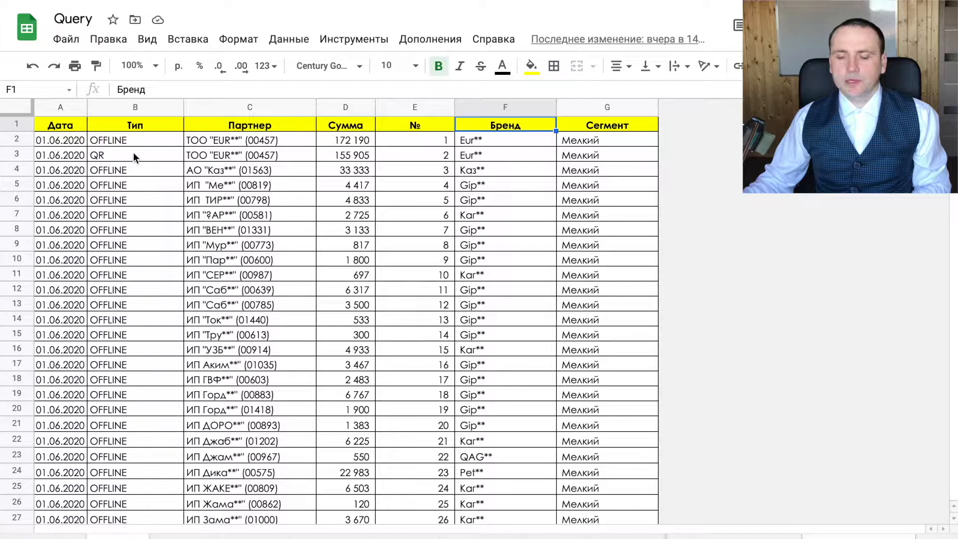
pyautogui.scroll(-8, 150, 288)
pyautogui.scroll(8, 150, 289)
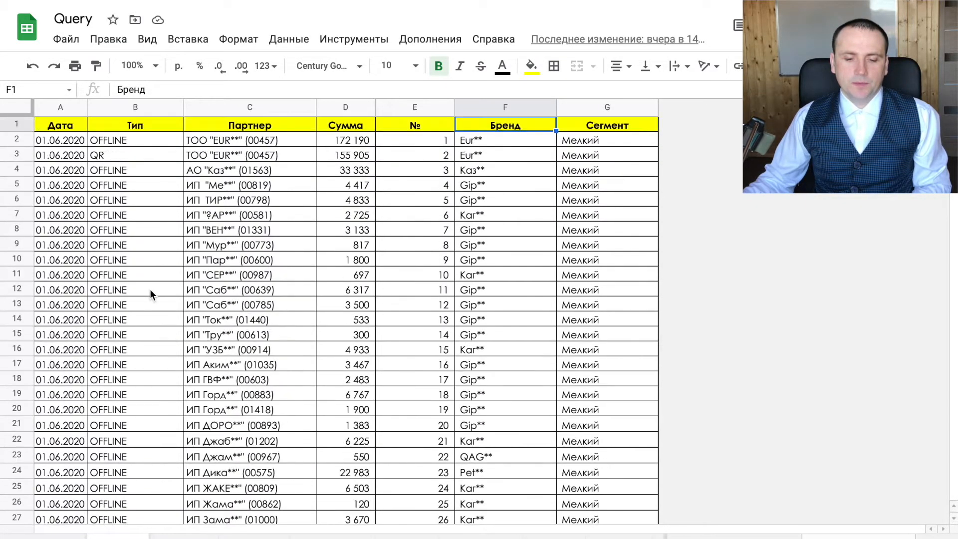
pyautogui.click(122, 232)
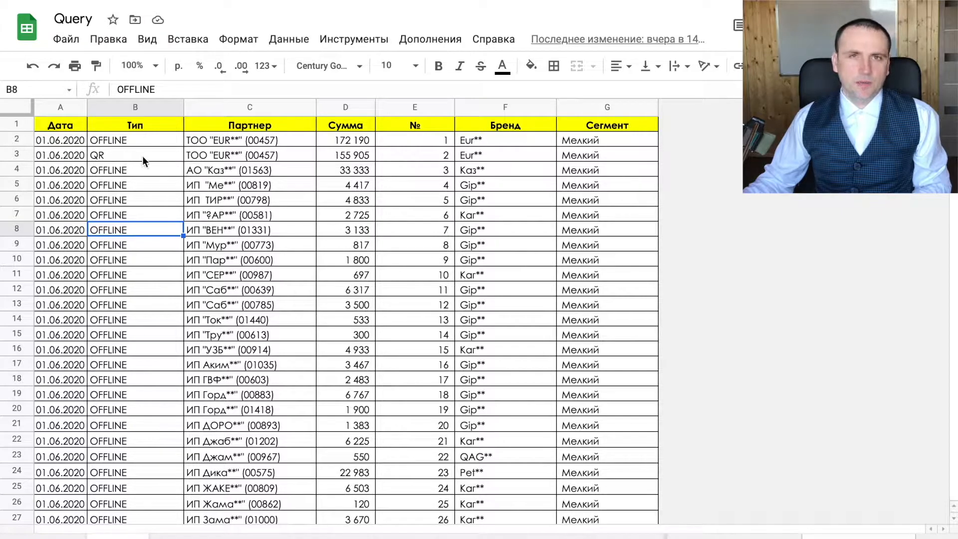
pyautogui.click(231, 154)
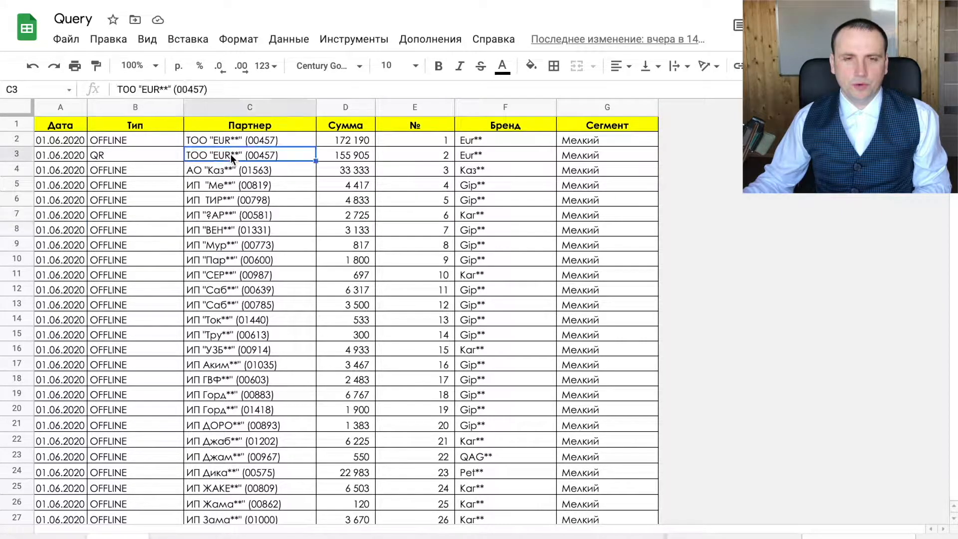
pyautogui.click(329, 142)
pyautogui.click(500, 146)
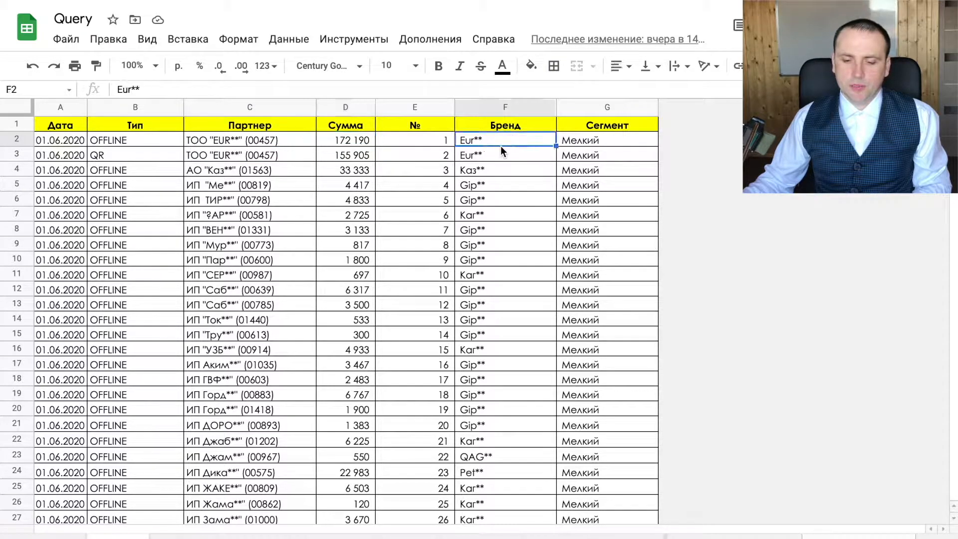
pyautogui.click(603, 146)
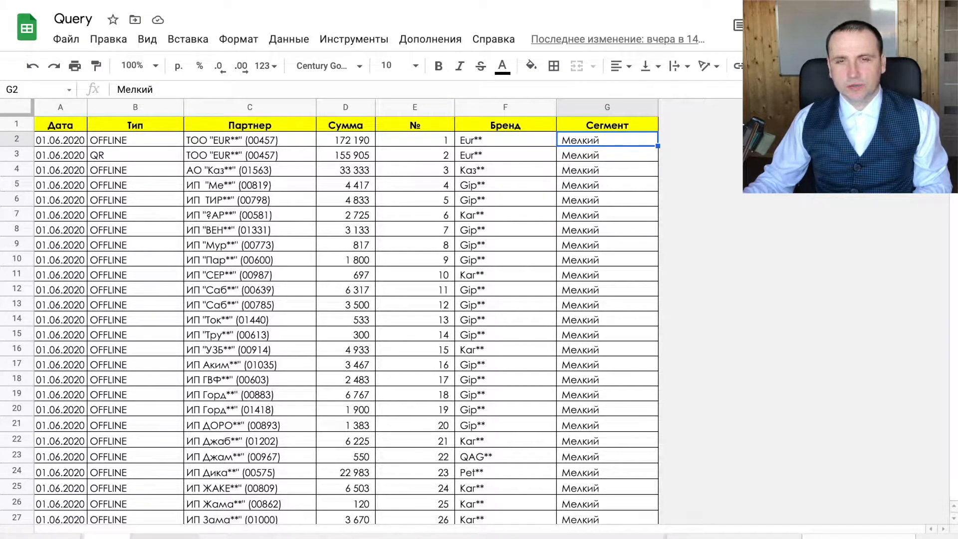
# - Define the whole source table A1:G999 as a named range called БазаДляВыборки
pyautogui.click(310, 363)
pyautogui.hotkey('ctrl', 'a')
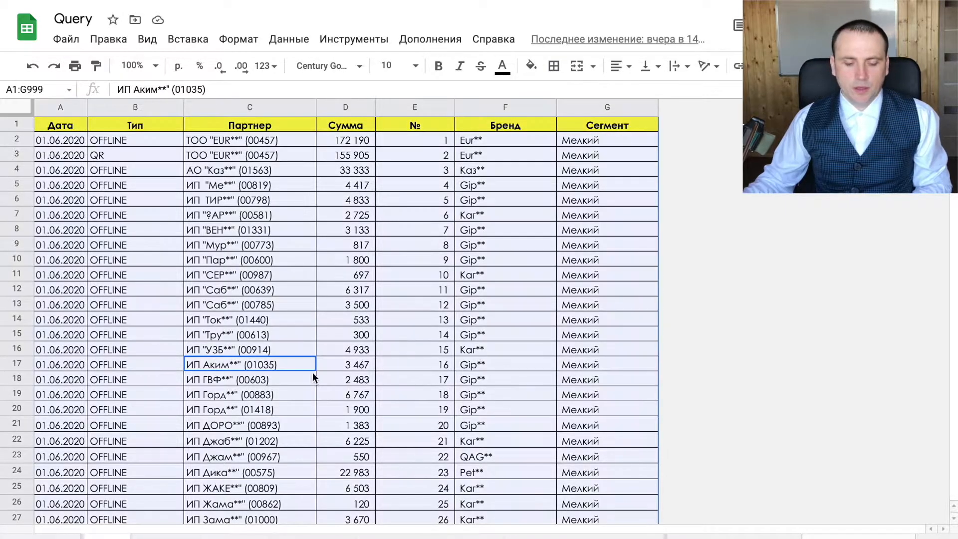
pyautogui.scroll(-9, 195, 282)
pyautogui.scroll(-20, 194, 283)
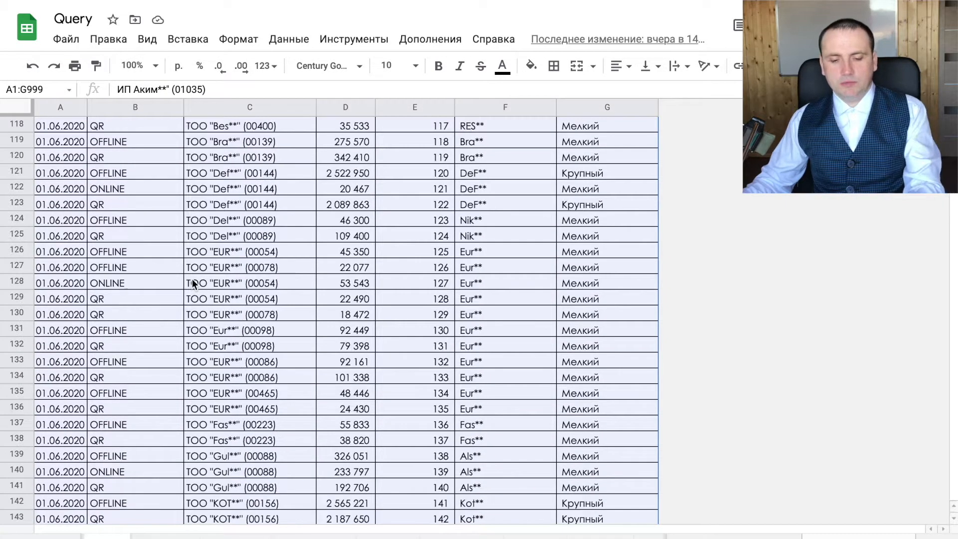
pyautogui.scroll(20, 193, 277)
pyautogui.rightClick(267, 255)
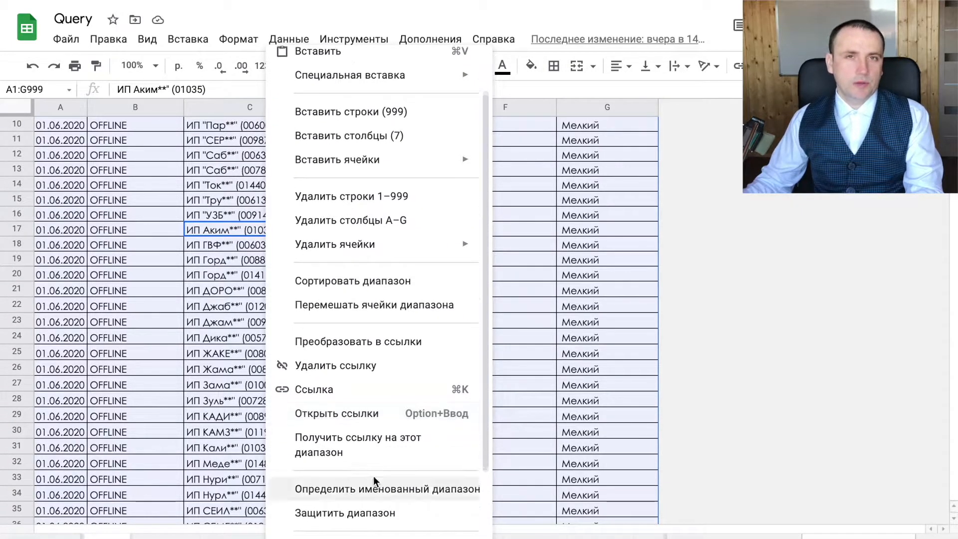
pyautogui.click(337, 498)
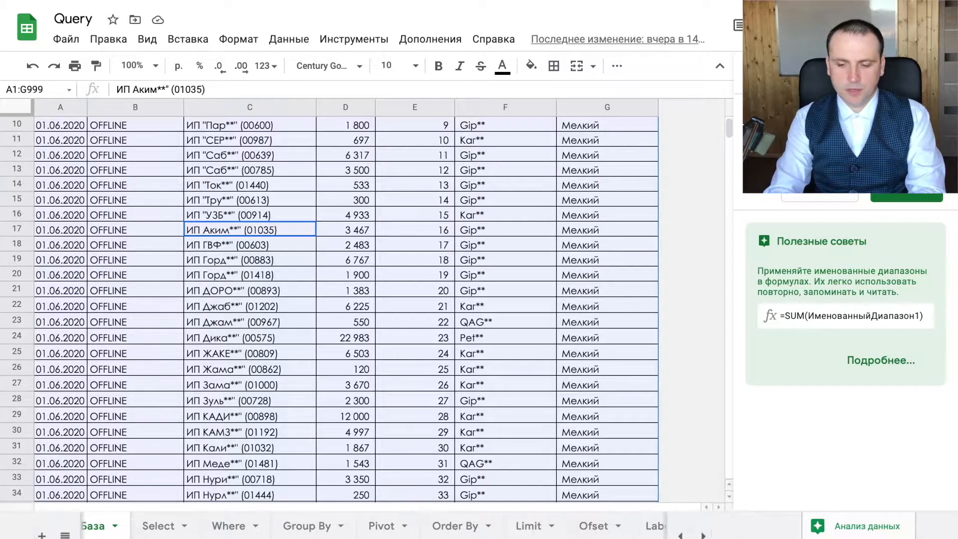
pyautogui.click(906, 197)
# - Open the Select sheet and review its task list and column-letter key against the source table on the База sheet
pyautogui.click(172, 533)
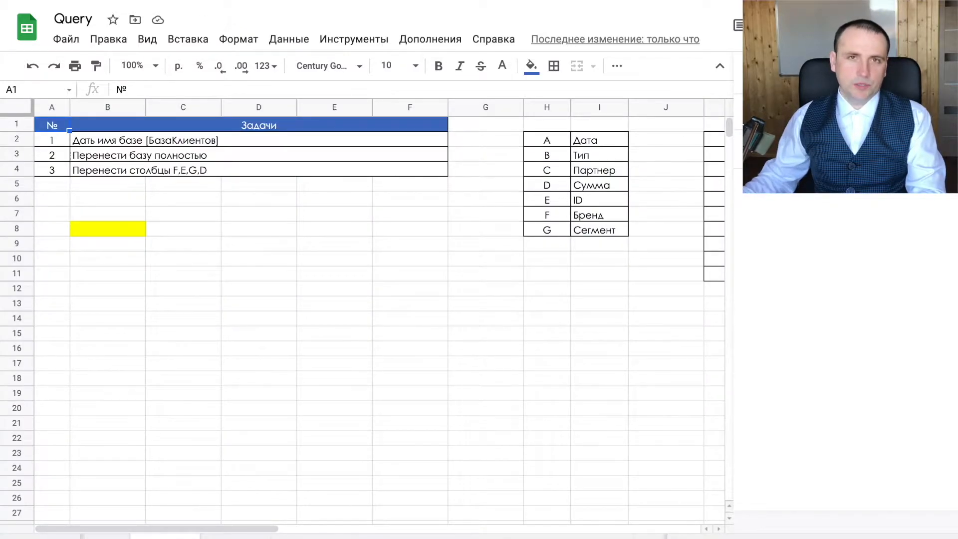
pyautogui.click(547, 140)
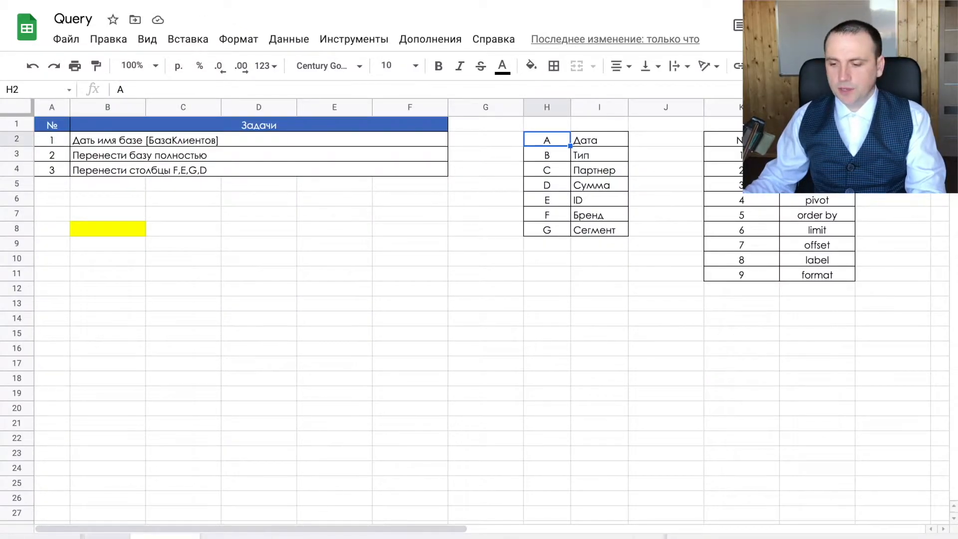
pyautogui.hotkey('ctrl', 'shift', 'pageup')
pyautogui.scroll(5, 423, 148)
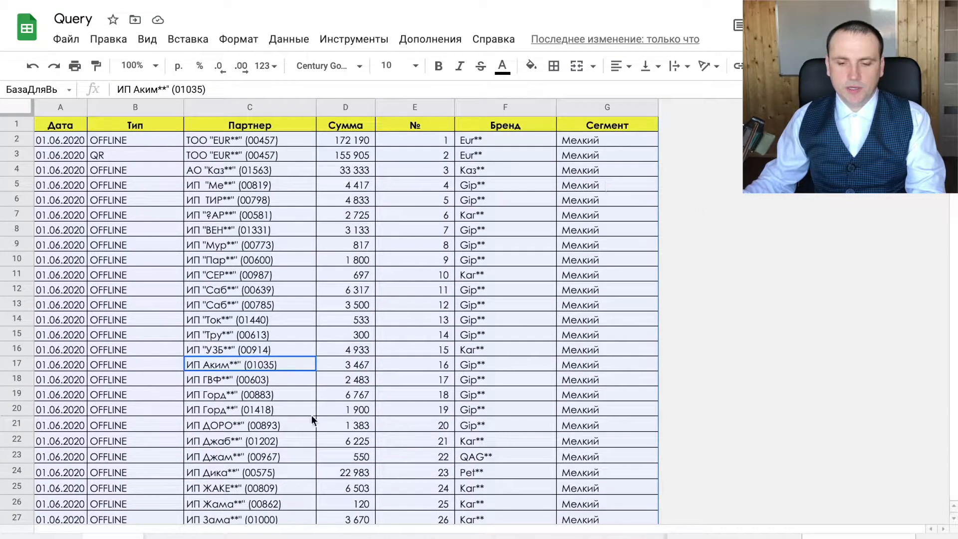
pyautogui.hotkey('ctrl', 'shift', 'pagedown')
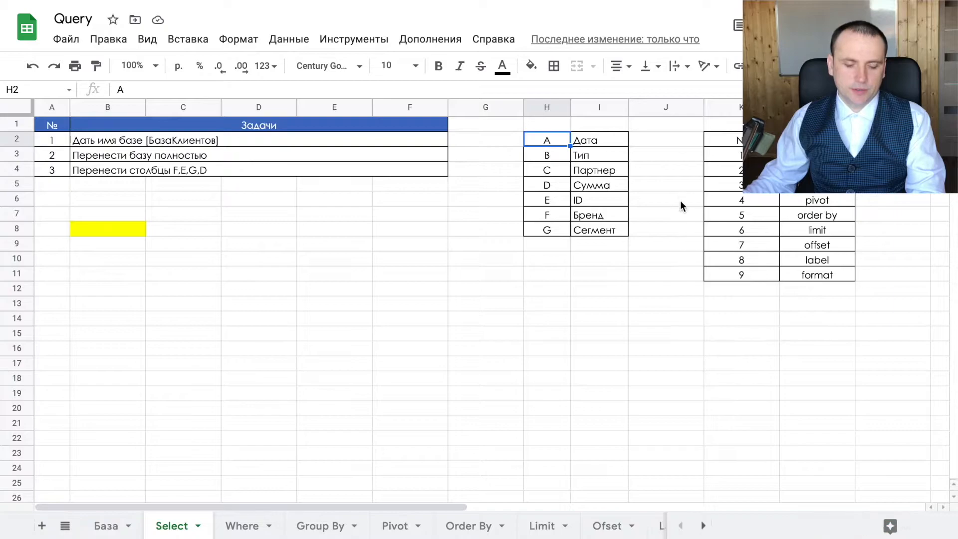
pyautogui.click(122, 139)
pyautogui.click(124, 160)
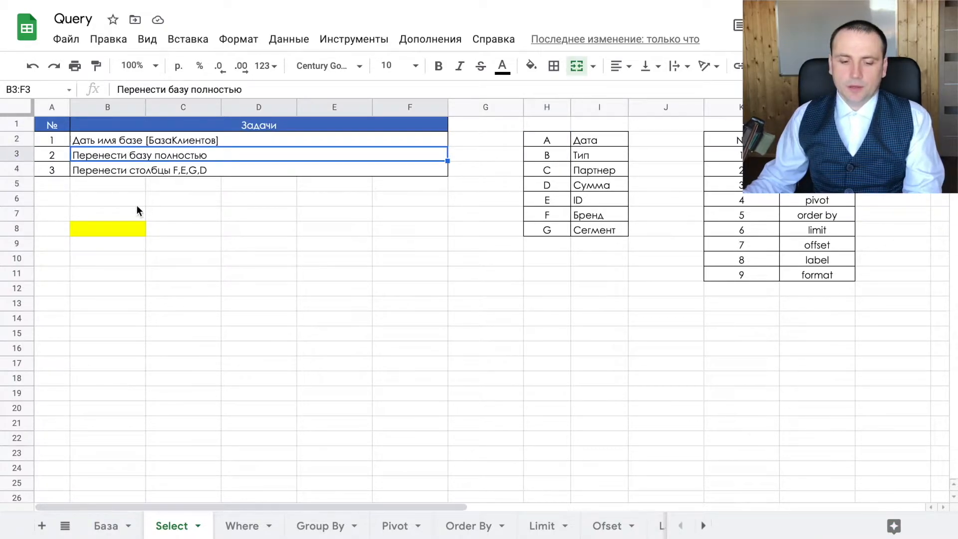
# - Begin a QUERY formula in cell B9, just below the yellow cell, with БазаДляВыборки as its data argument
pyautogui.click(121, 230)
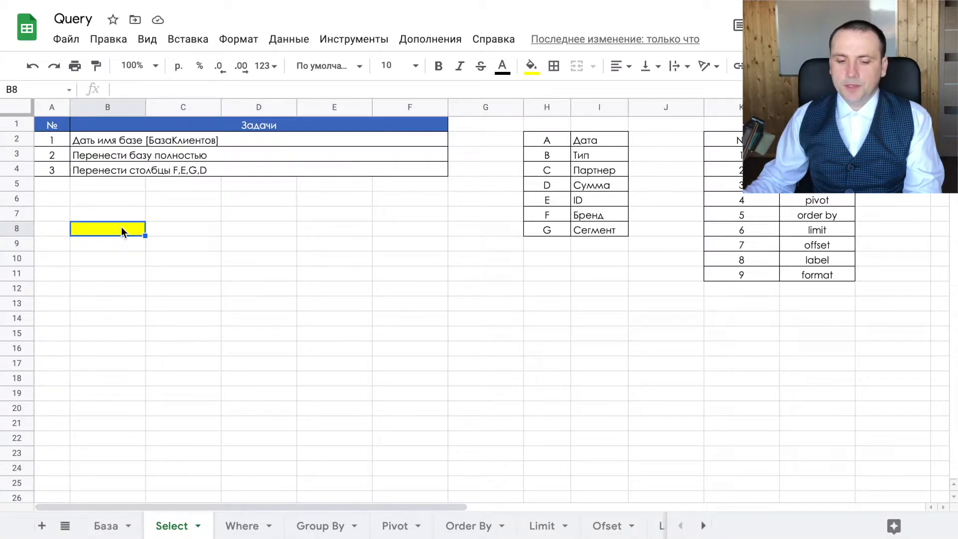
pyautogui.press('Down')
pyautogui.write('=q')
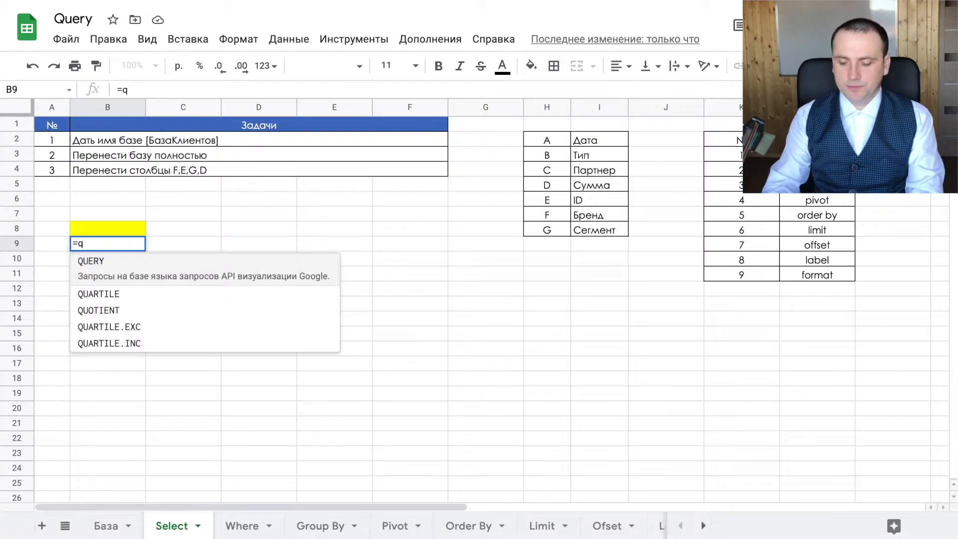
pyautogui.press('Tab')
pyautogui.write(',f')
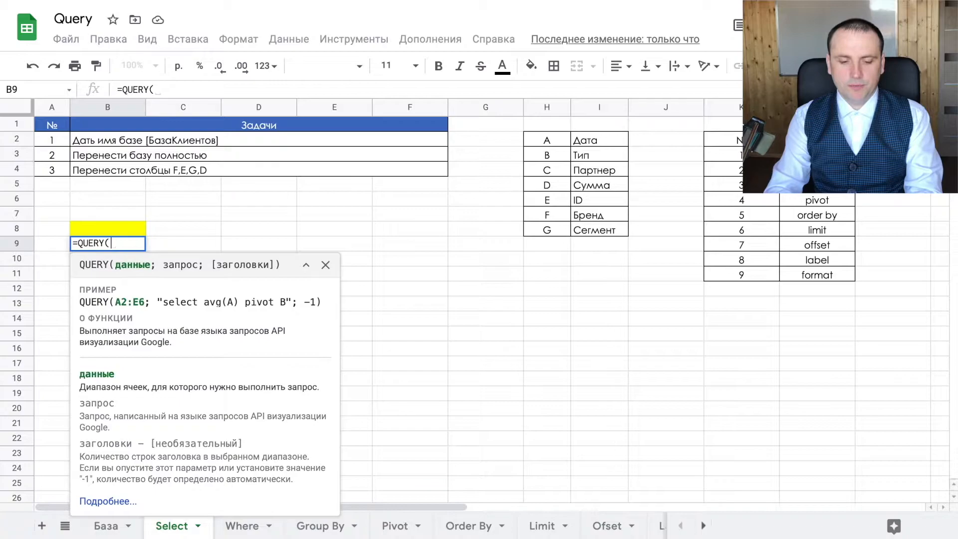
pyautogui.press('BackSpace')
pyautogui.press('BackSpace')
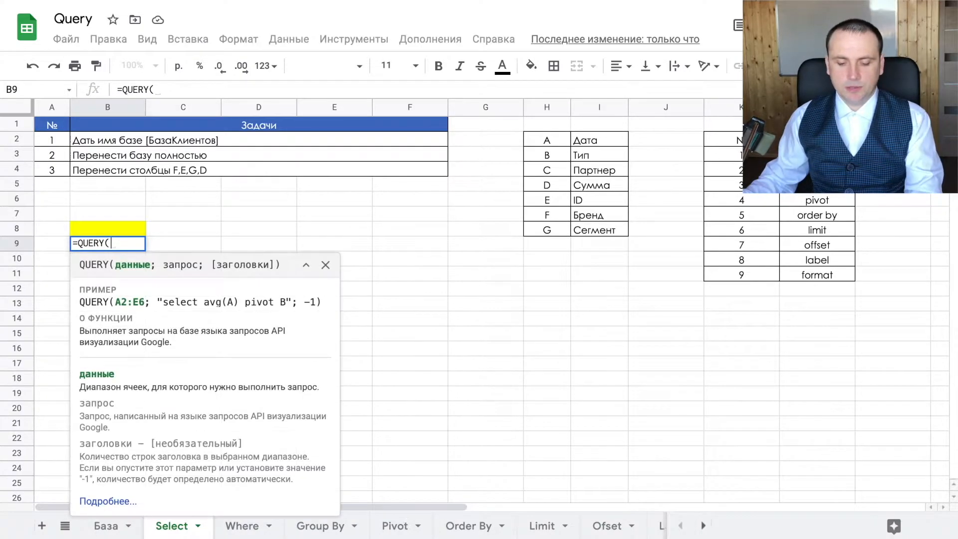
pyautogui.write('ба')
pyautogui.press('Tab')
pyautogui.write(';')
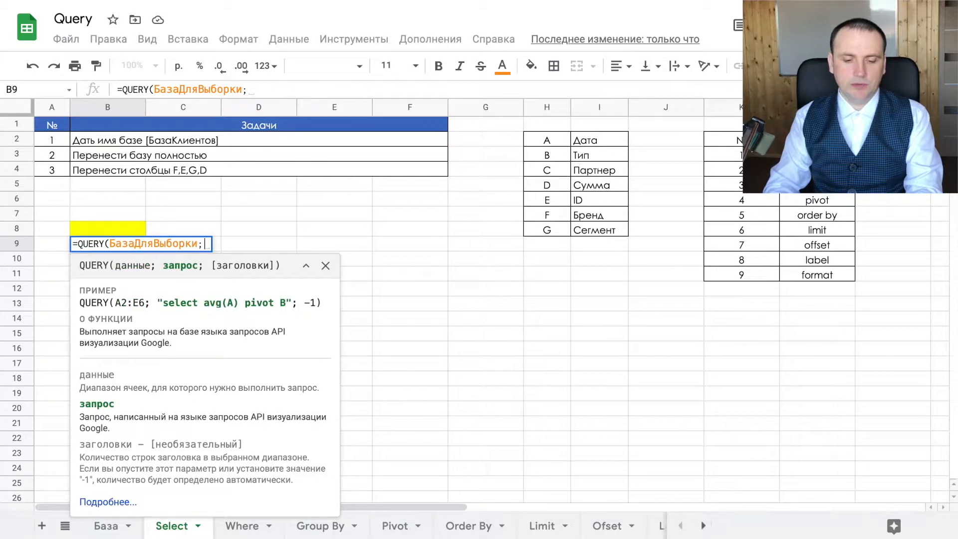
# - Complete the B9 QUERY formula with cell B8 as the query argument and -1 as the headers argument
pyautogui.click(119, 225)
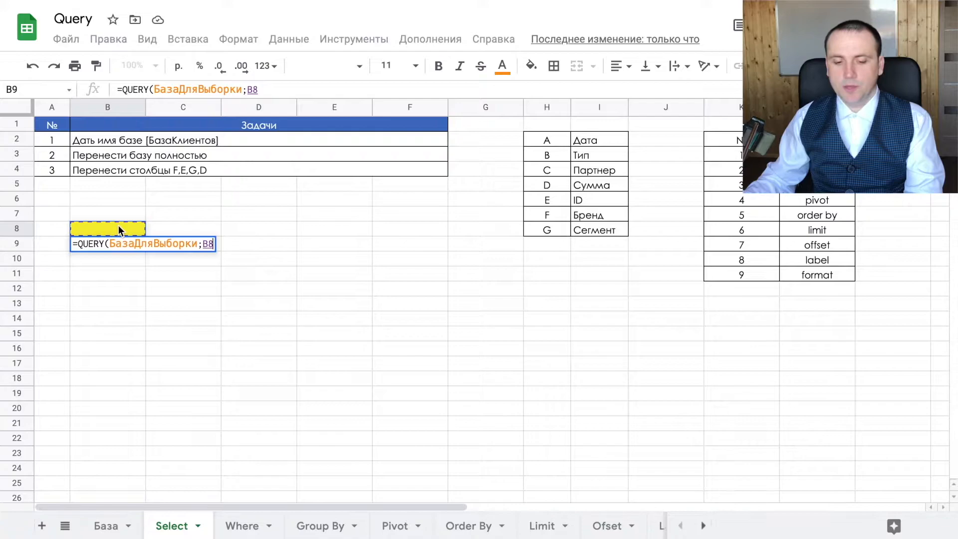
pyautogui.write(';')
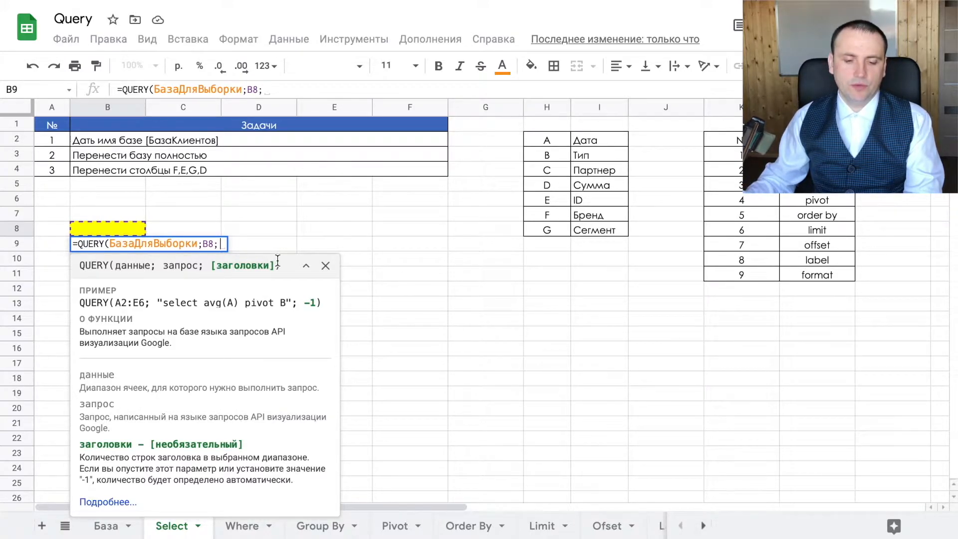
pyautogui.write('-1')
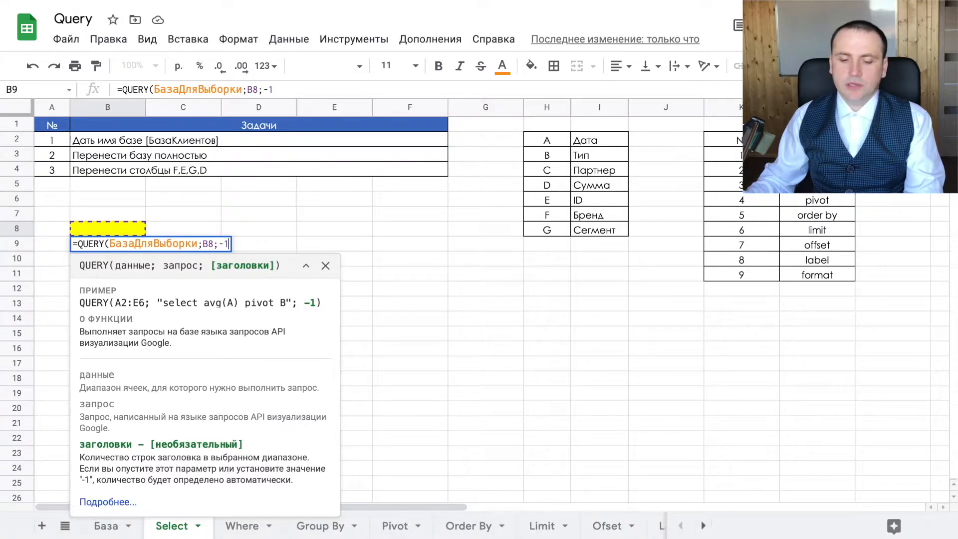
pyautogui.press('Return')
pyautogui.press('Up')
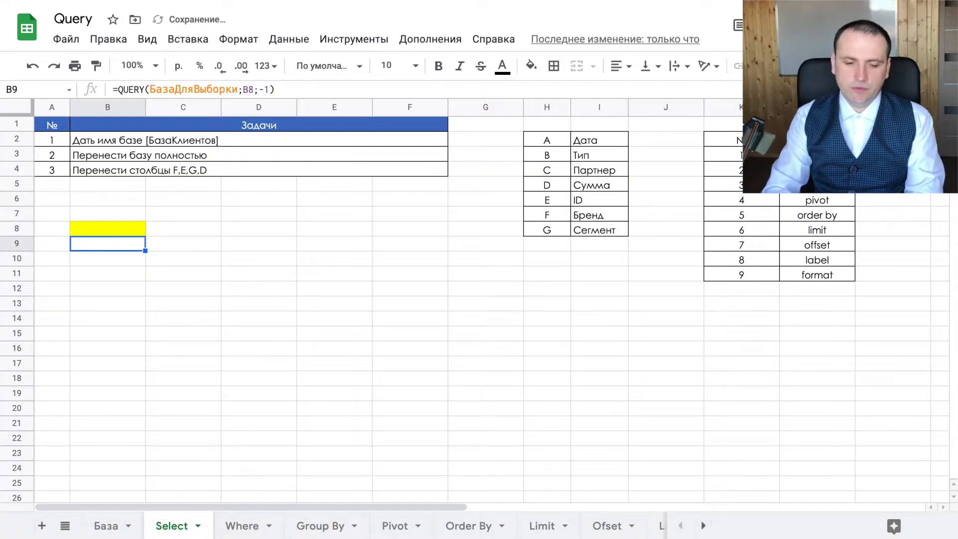
pyautogui.press('Up')
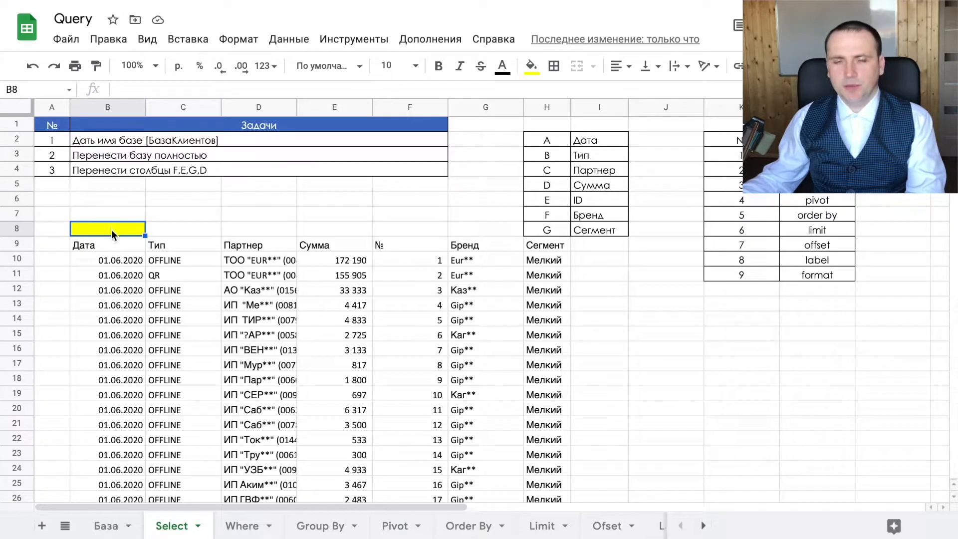
# - Try 4 as the headers argument of the QUERY formula in B9
pyautogui.click(101, 247)
pyautogui.doubleClick(268, 90)
pyautogui.write('-4')
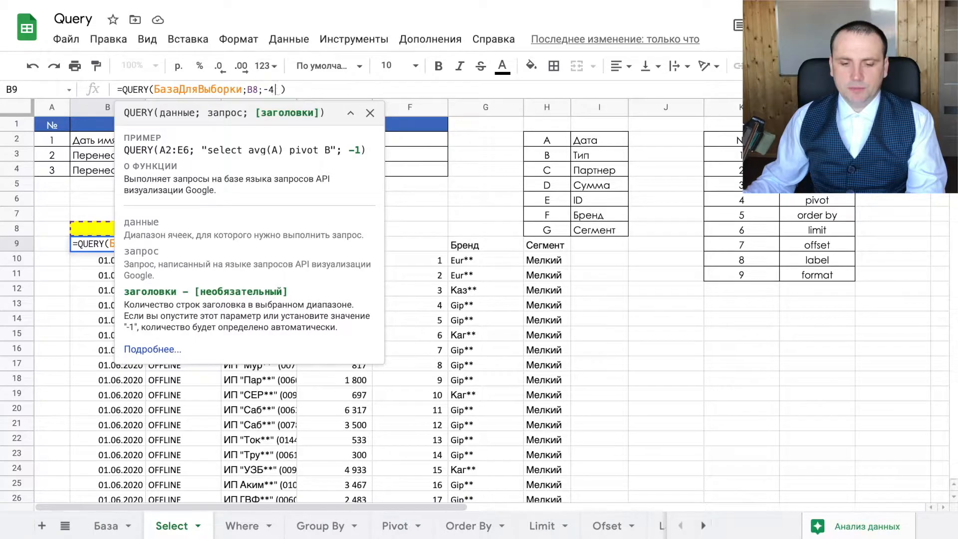
pyautogui.press('Left')
pyautogui.press('BackSpace')
pyautogui.press('Return')
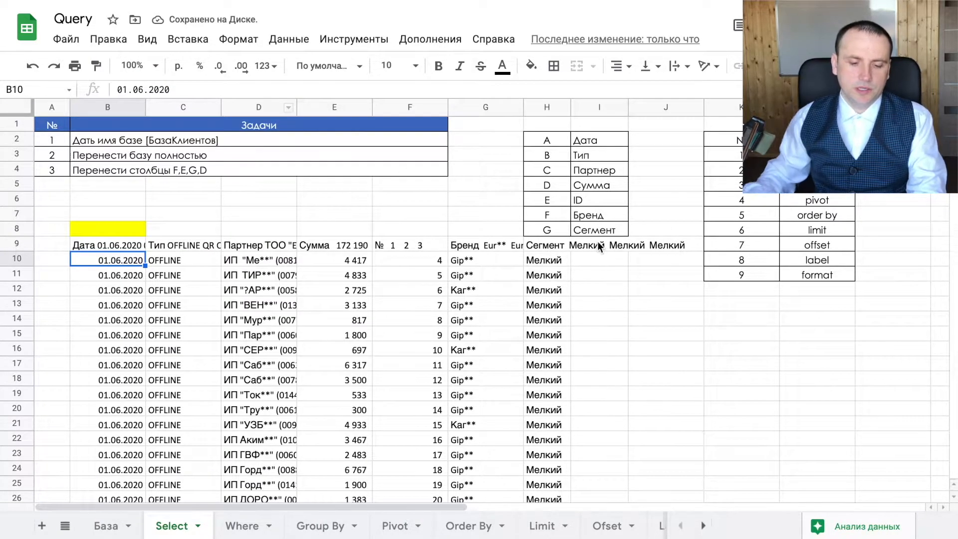
# - Change the headers argument of the QUERY formula in B9 to -4
pyautogui.click(119, 227)
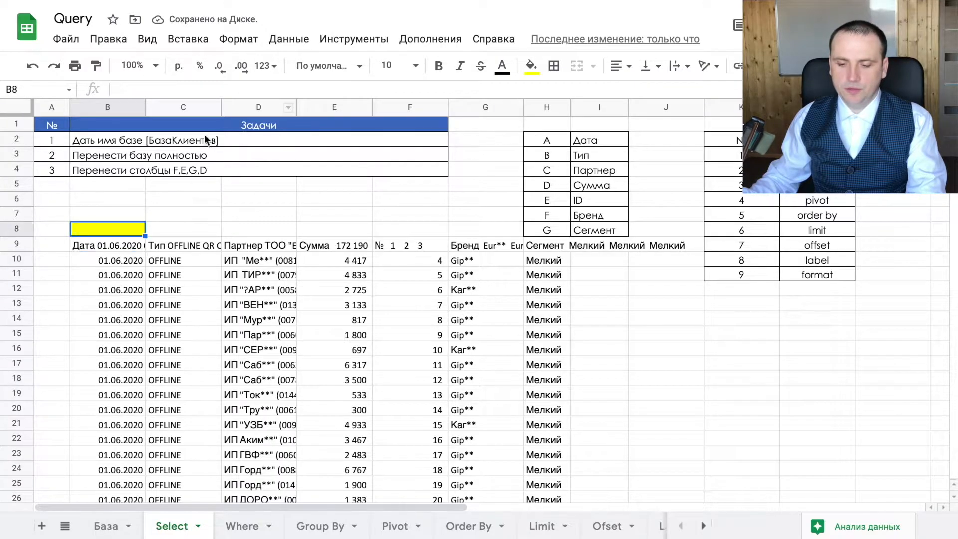
pyautogui.click(110, 246)
pyautogui.click(264, 90)
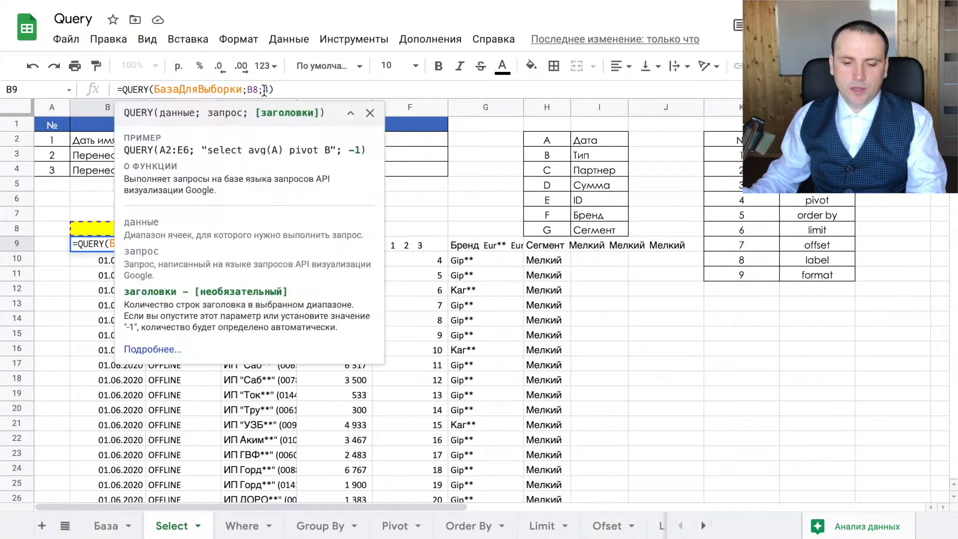
pyautogui.write('-')
pyautogui.press('Return')
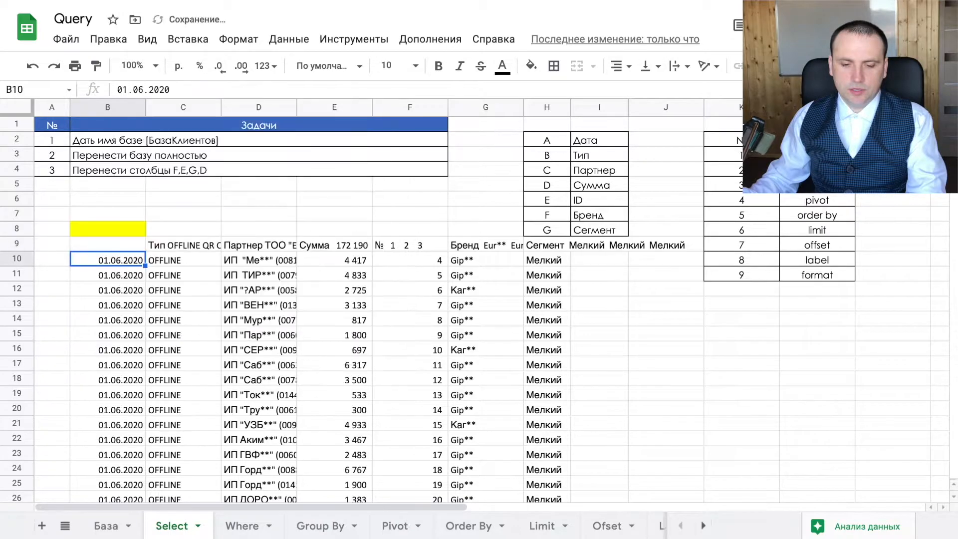
pyautogui.press('Up')
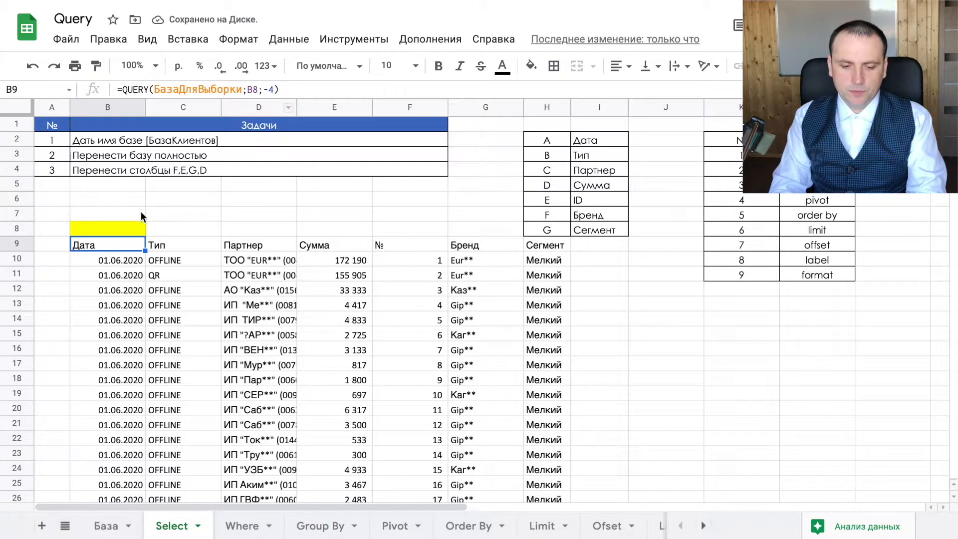
# - Set the headers argument of the B9 QUERY formula back to -1
pyautogui.doubleClick(274, 90)
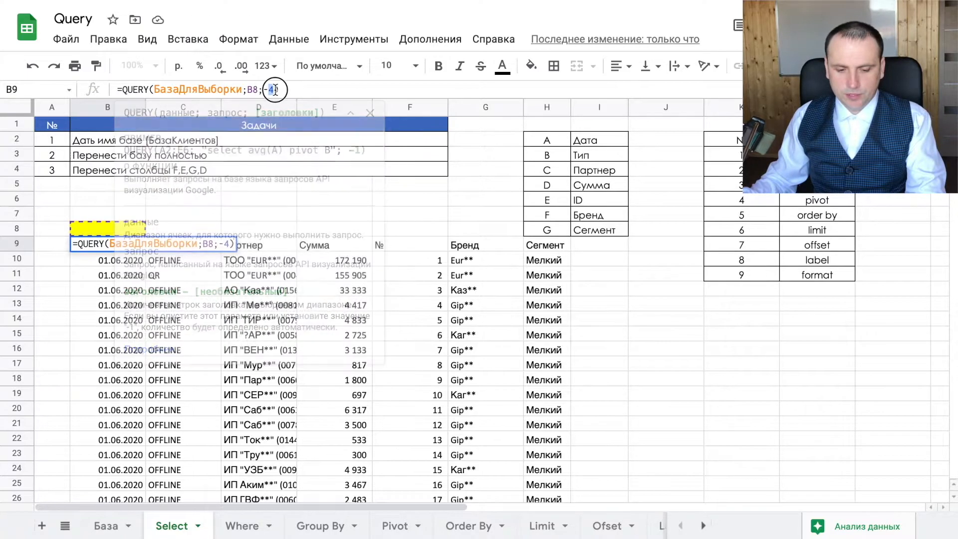
pyautogui.write('1')
pyautogui.press('Tab')
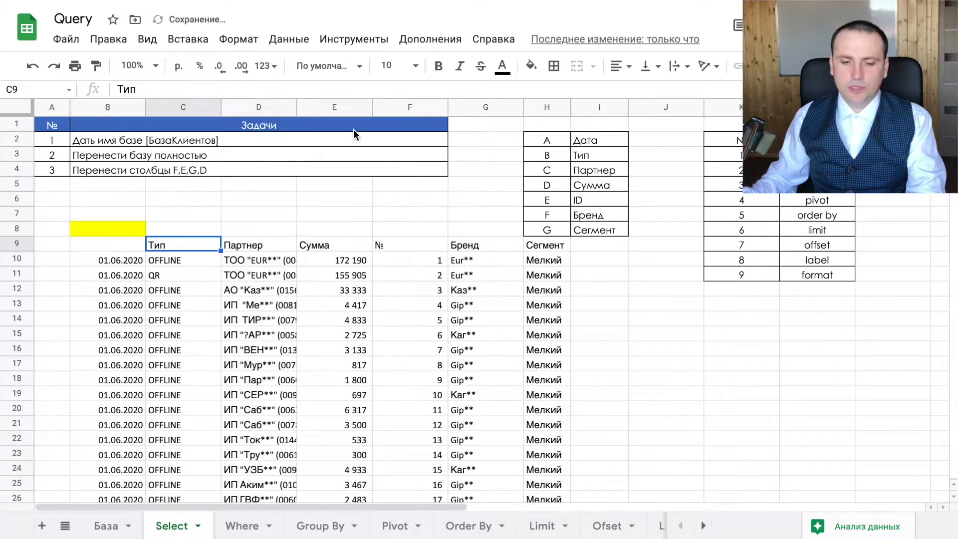
# - Remove the optional headers argument from the QUERY formula in B9, leaving only БазаДляВыборки and B8
pyautogui.click(94, 229)
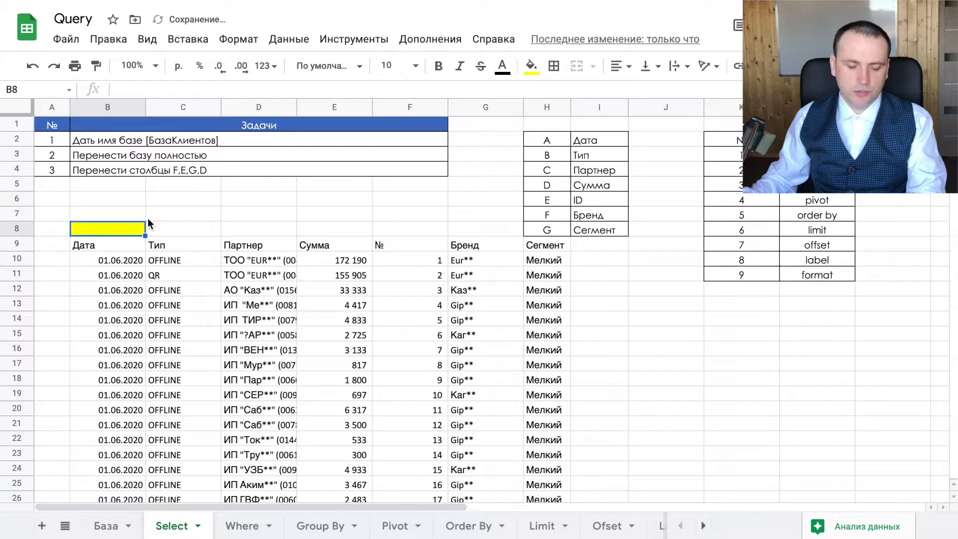
pyautogui.click(141, 244)
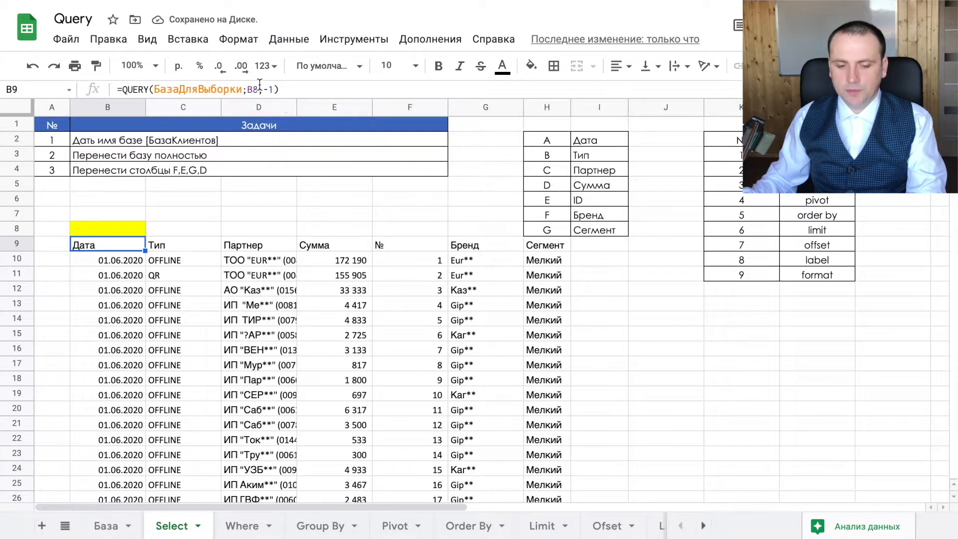
pyautogui.moveTo(259, 89); pyautogui.dragTo(273, 89)
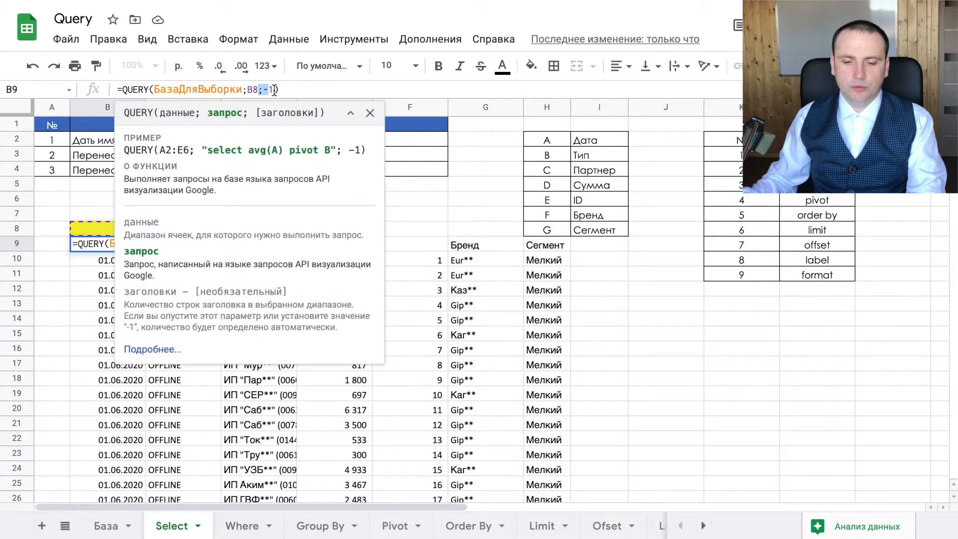
pyautogui.press('BackSpace')
pyautogui.press('Return')
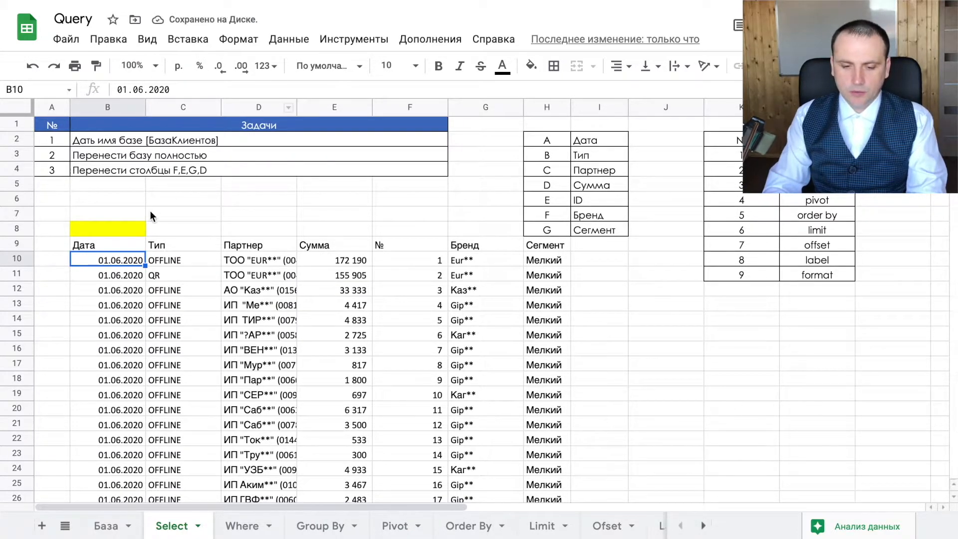
# - Enter the query text "Select *" in cell B8 to pull every column of the source table
pyautogui.click(132, 230)
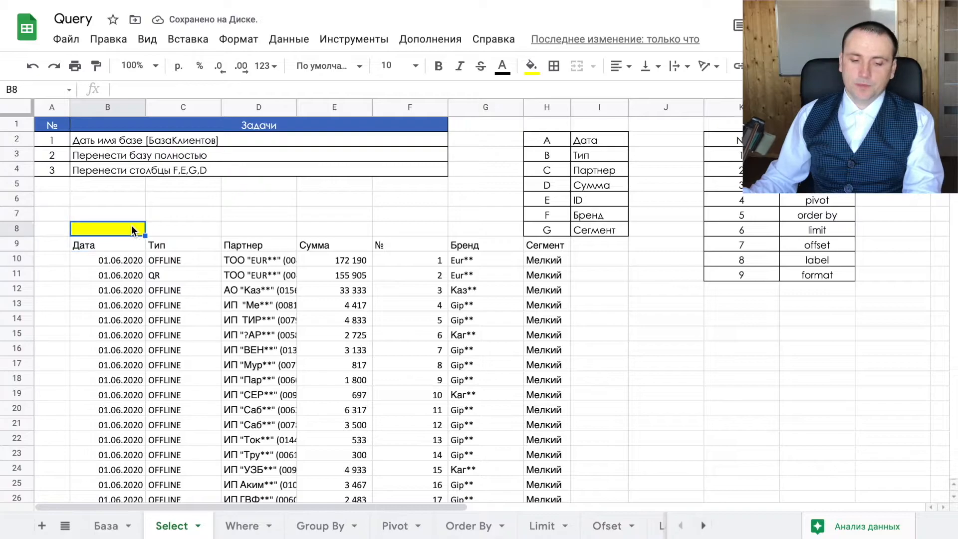
pyautogui.click(133, 244)
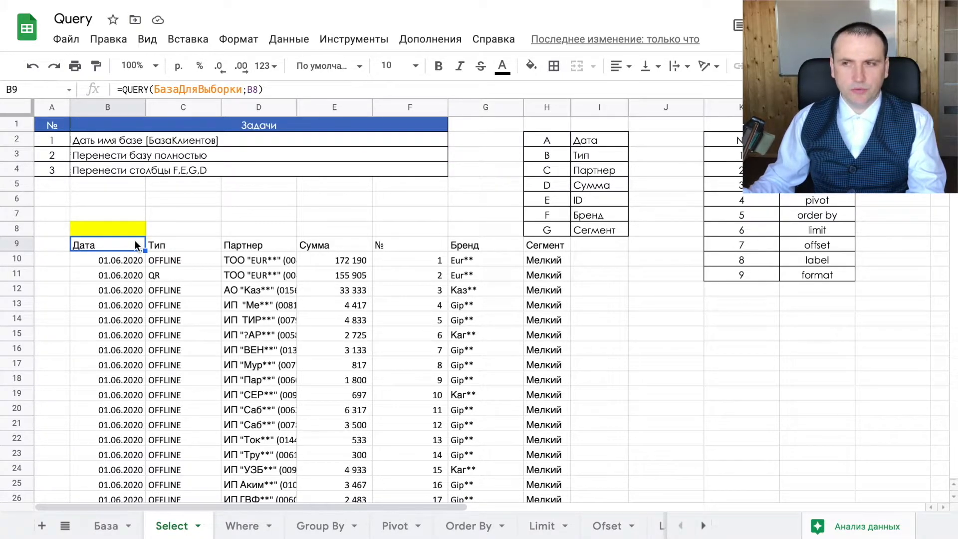
pyautogui.click(112, 229)
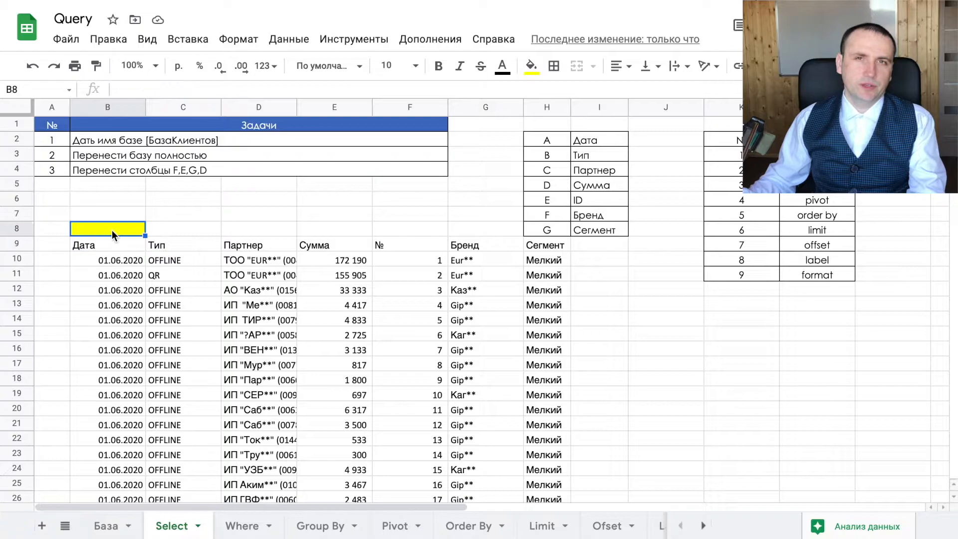
pyautogui.write('Sel')
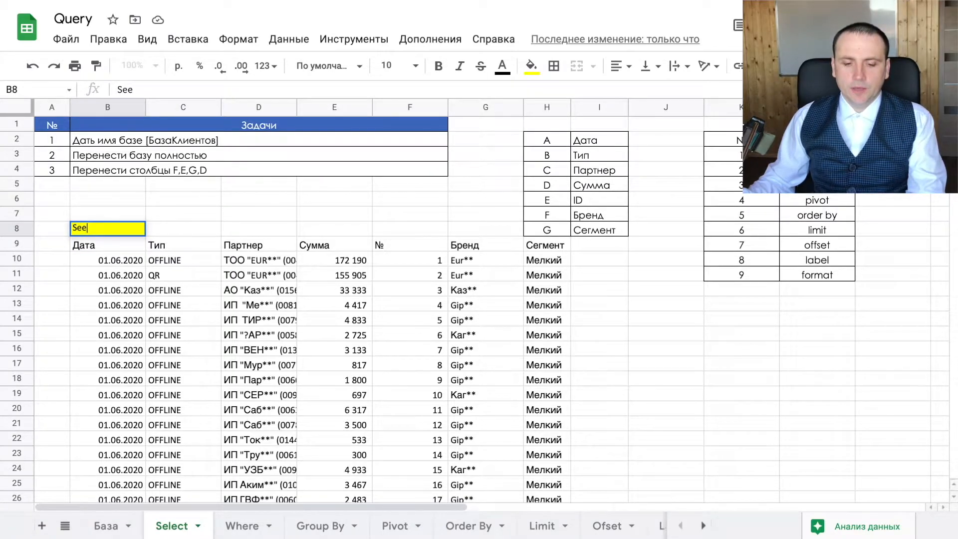
pyautogui.write('ect')
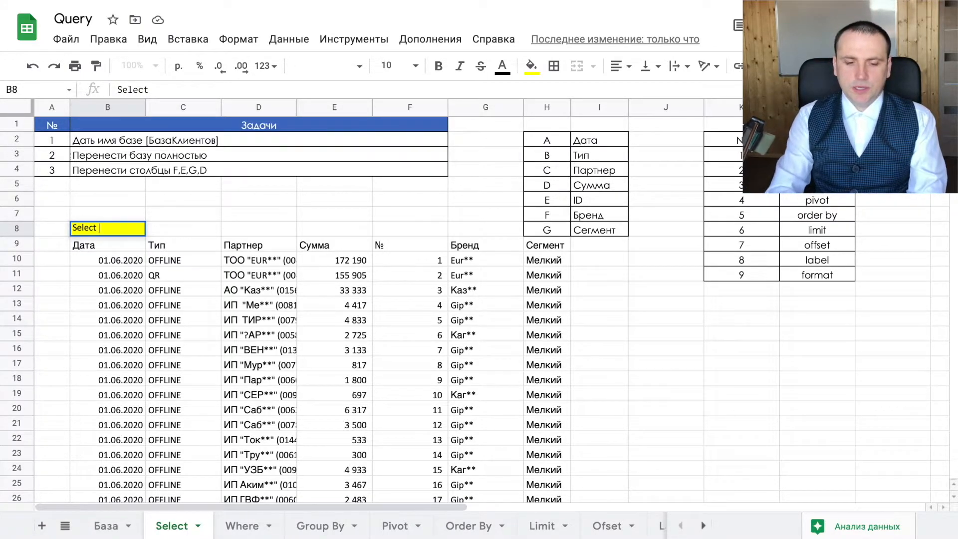
pyautogui.write(' *')
pyautogui.press('Return')
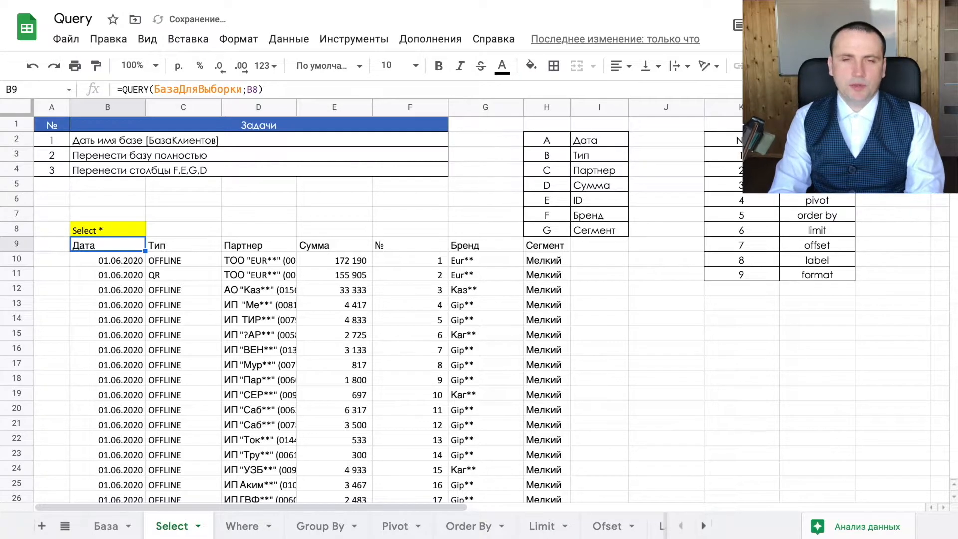
# - Change the query text in B8 to "Select F,E,G,D" so only those columns are returned
pyautogui.click(107, 230)
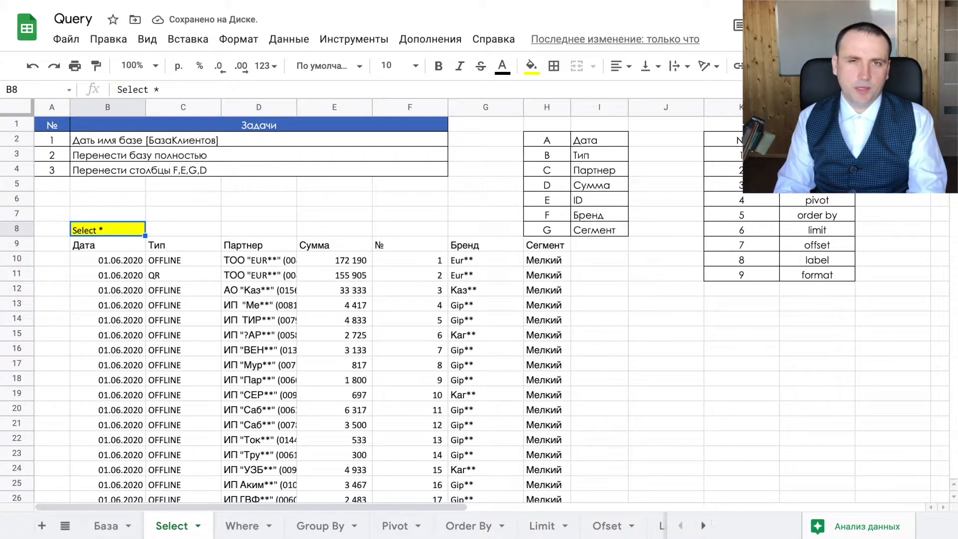
pyautogui.press('Return')
pyautogui.press('BackSpace')
pyautogui.press('BackSpace')
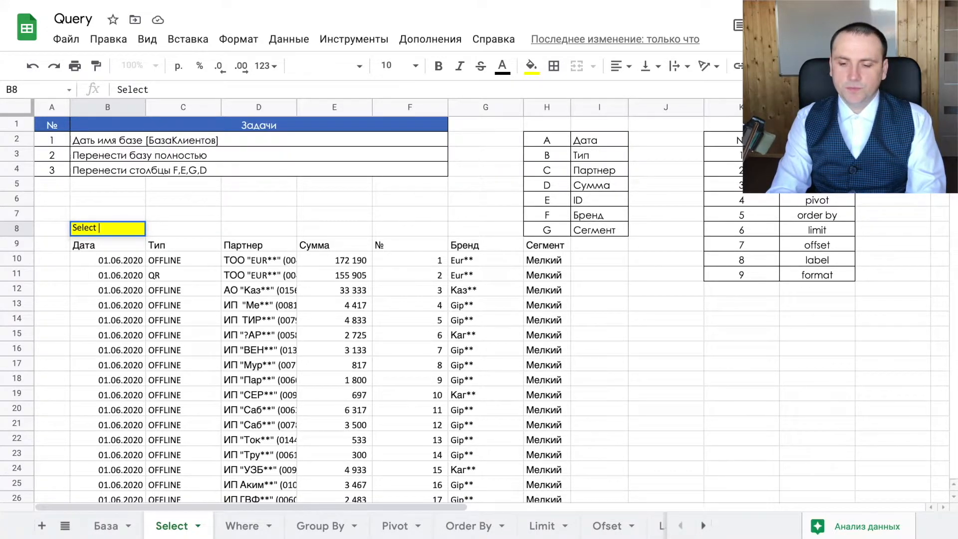
pyautogui.write('A')
pyautogui.press('BackSpace')
pyautogui.write('F')
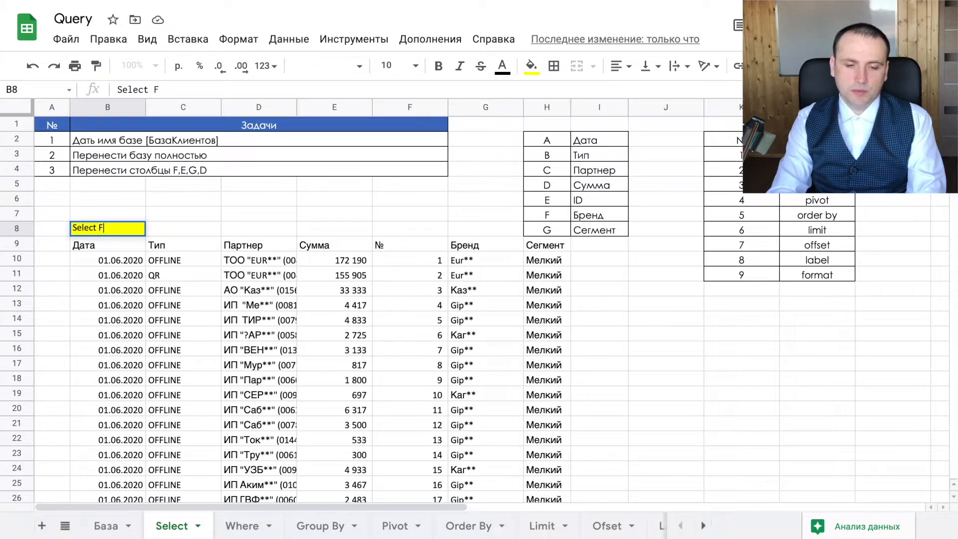
pyautogui.write(',E,G<D')
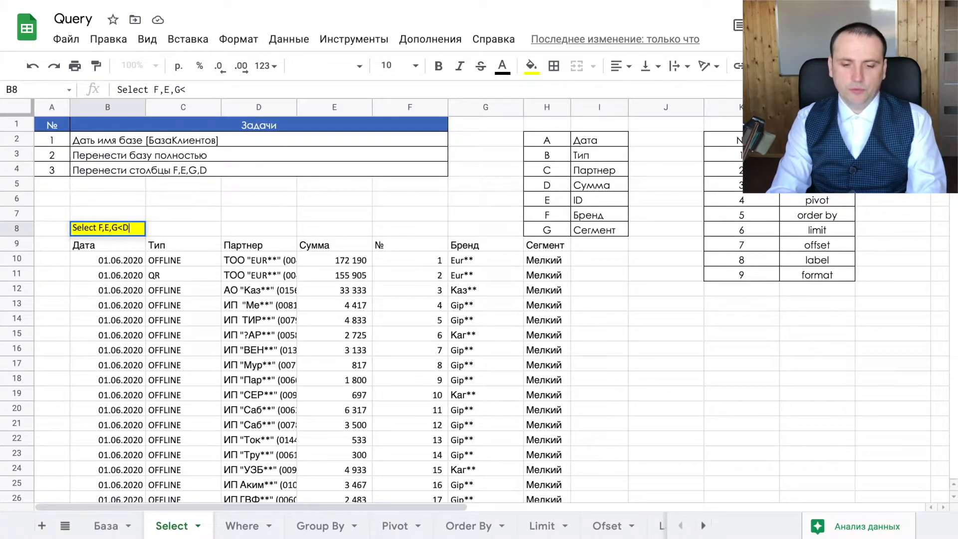
pyautogui.press('BackSpace')
pyautogui.press('BackSpace')
pyautogui.write(',D')
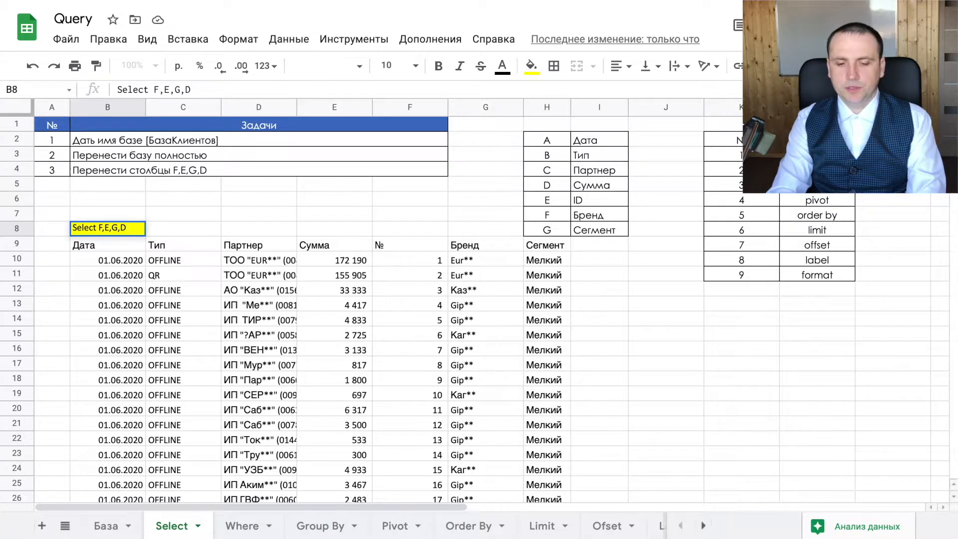
pyautogui.press('Return')
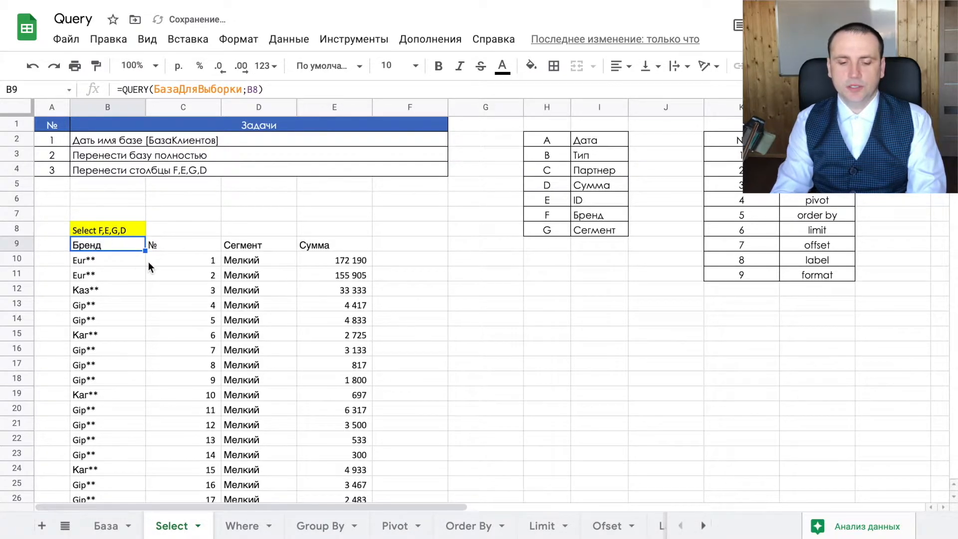
# - Check the returned column headings in row 9 against the column letters in the B8 query
pyautogui.click(121, 227)
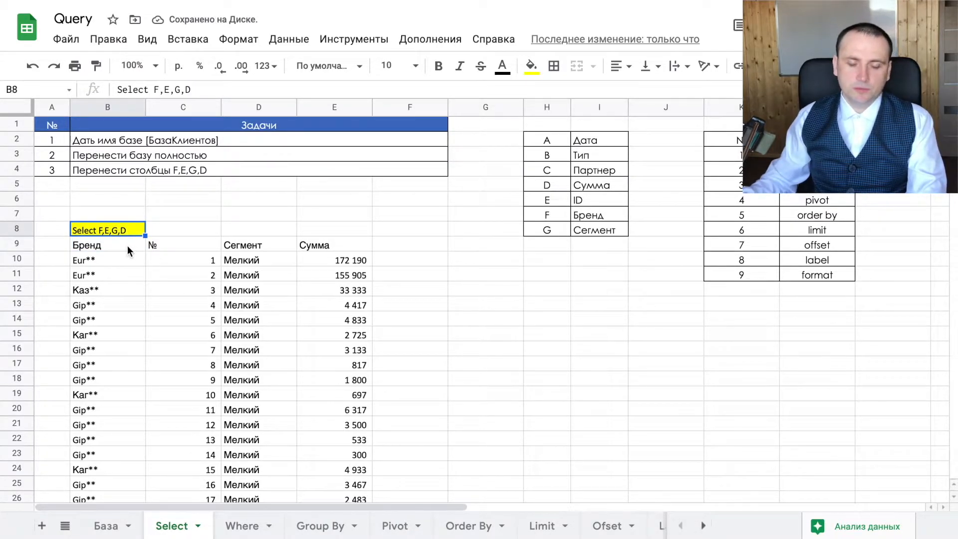
pyautogui.click(127, 245)
pyautogui.click(173, 247)
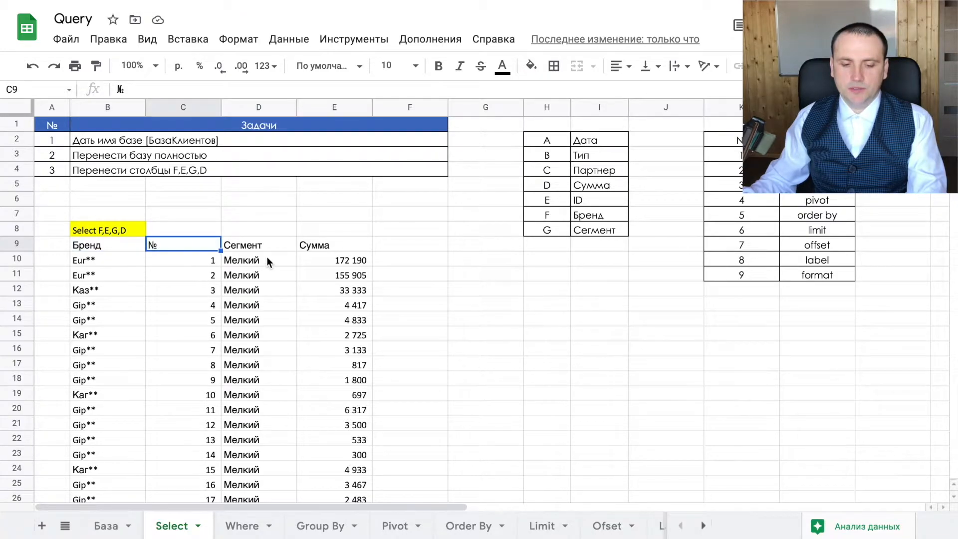
pyautogui.click(267, 256)
pyautogui.click(322, 245)
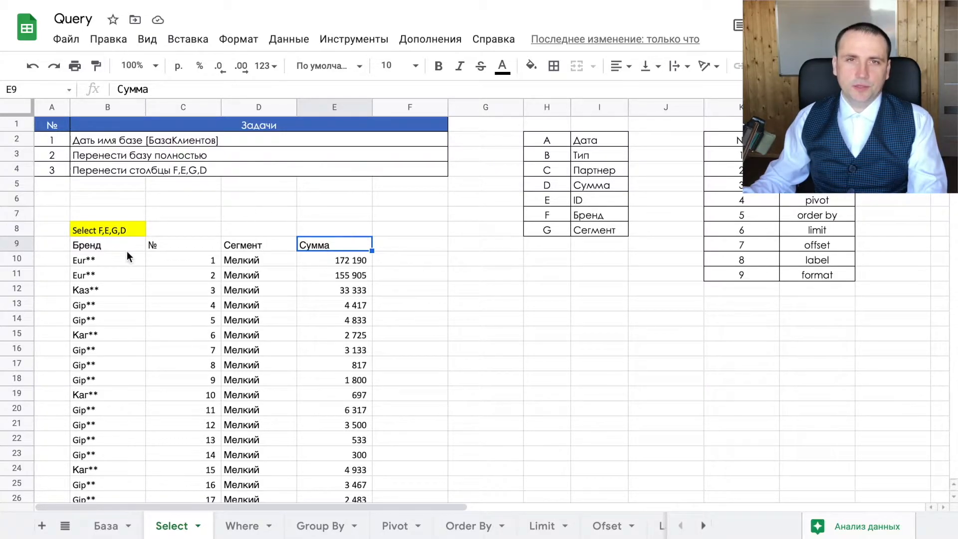
# - Open the Where sheet and examine its B8 query and the list of query clauses, including where
pyautogui.click(241, 524)
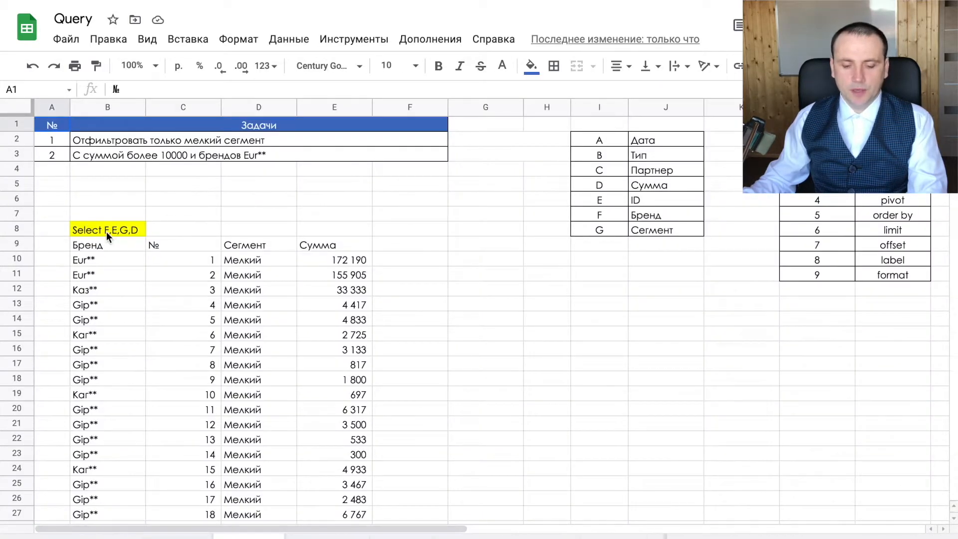
pyautogui.click(106, 232)
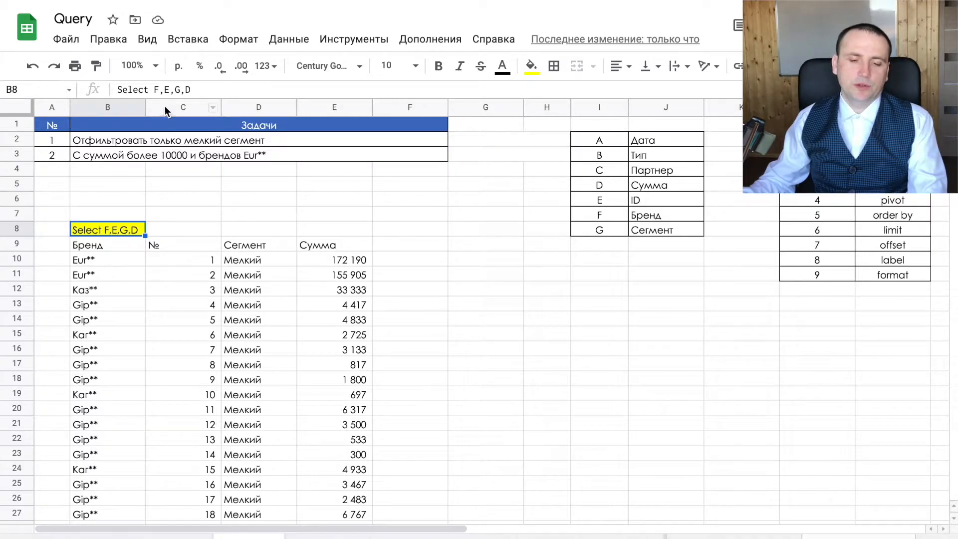
pyautogui.moveTo(892, 155); pyautogui.dragTo(879, 272)
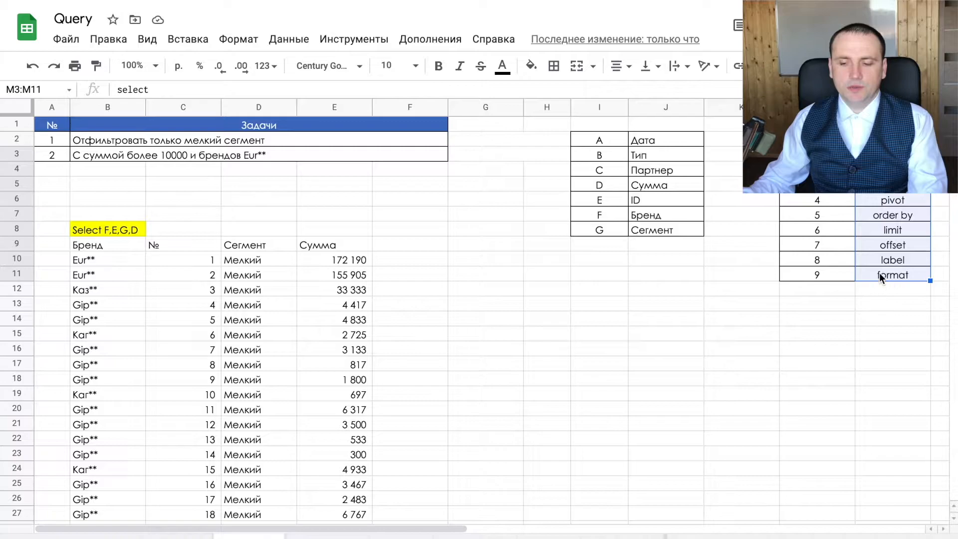
pyautogui.click(892, 170)
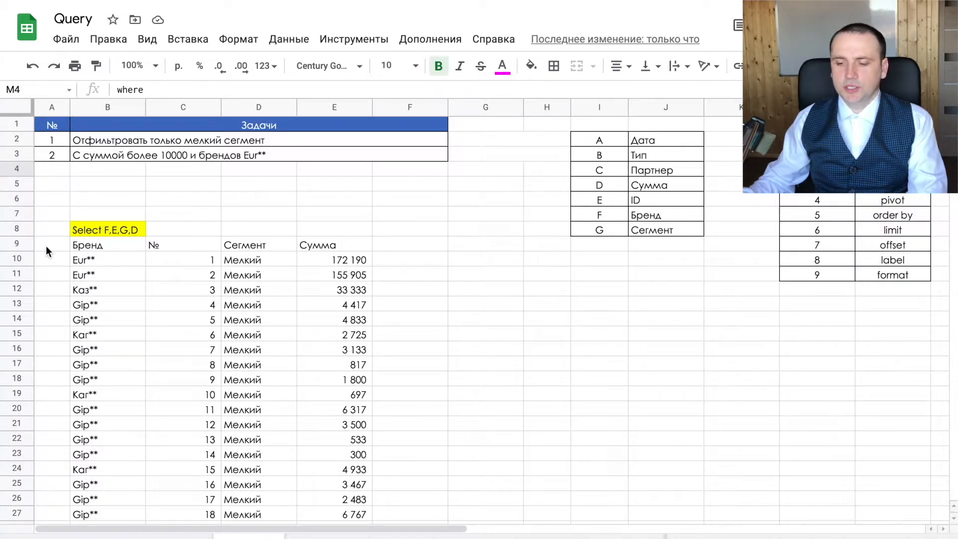
# - Extend the B8 query on the Where sheet with the condition "Where G='Мелкий'" to filter by segment
pyautogui.click(115, 230)
pyautogui.click(217, 90)
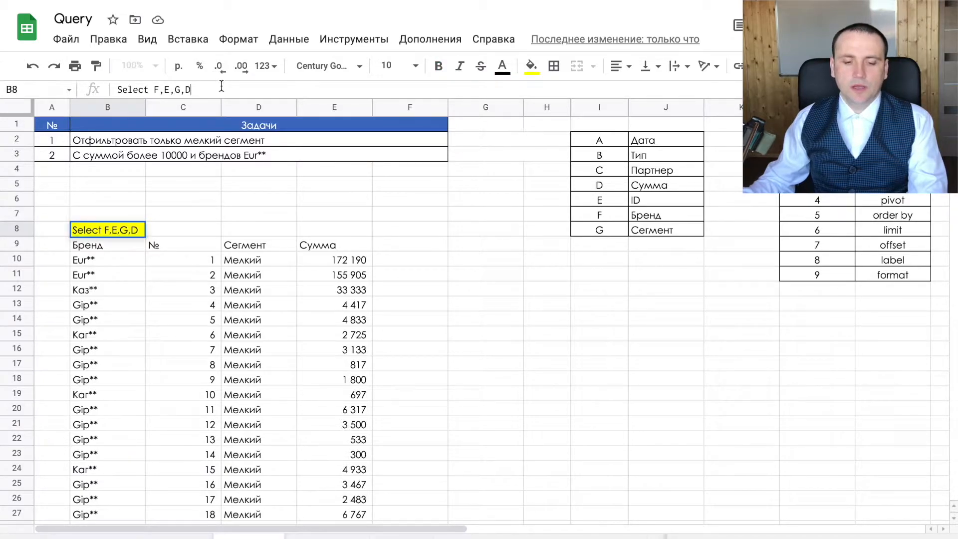
pyautogui.write('Where')
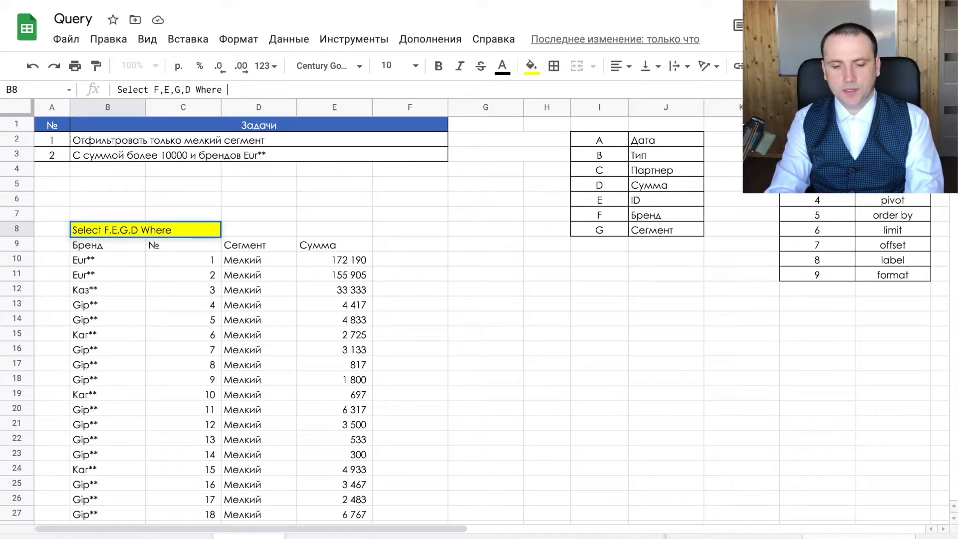
pyautogui.write('П')
pyautogui.press('BackSpace')
pyautogui.write("G=''")
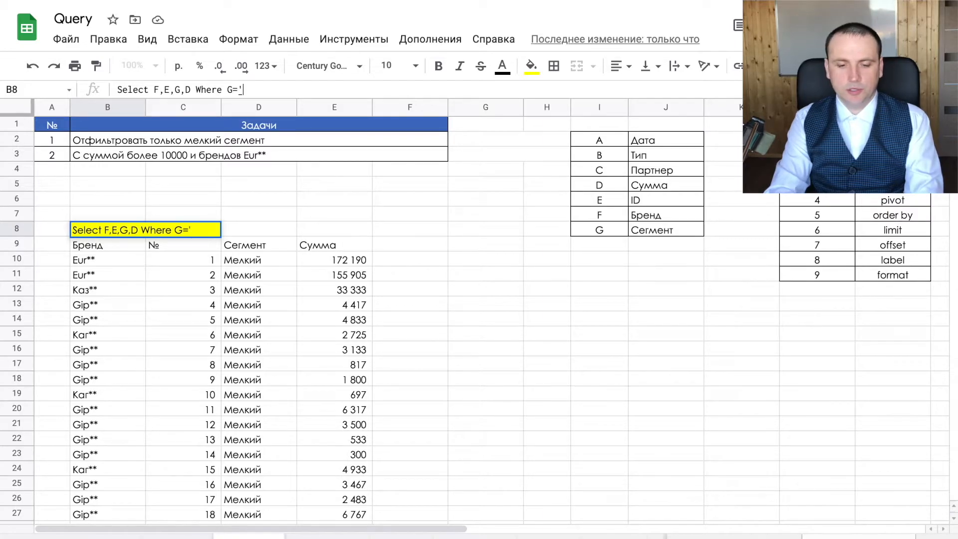
pyautogui.press('Left')
pyautogui.write('Мелкий')
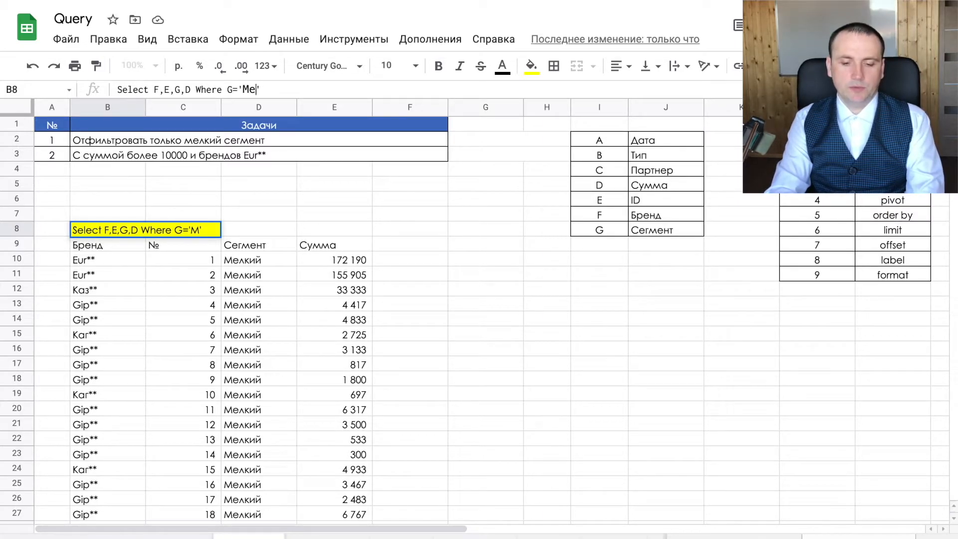
pyautogui.press('Return')
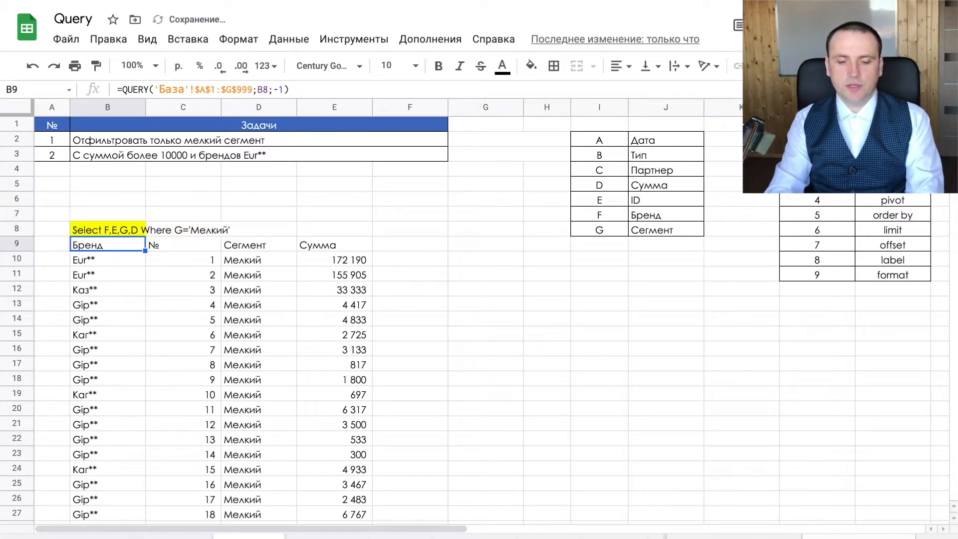
# - Look through the filtered rows below the B8 query to check the values in the Сегмент column
pyautogui.click(119, 227)
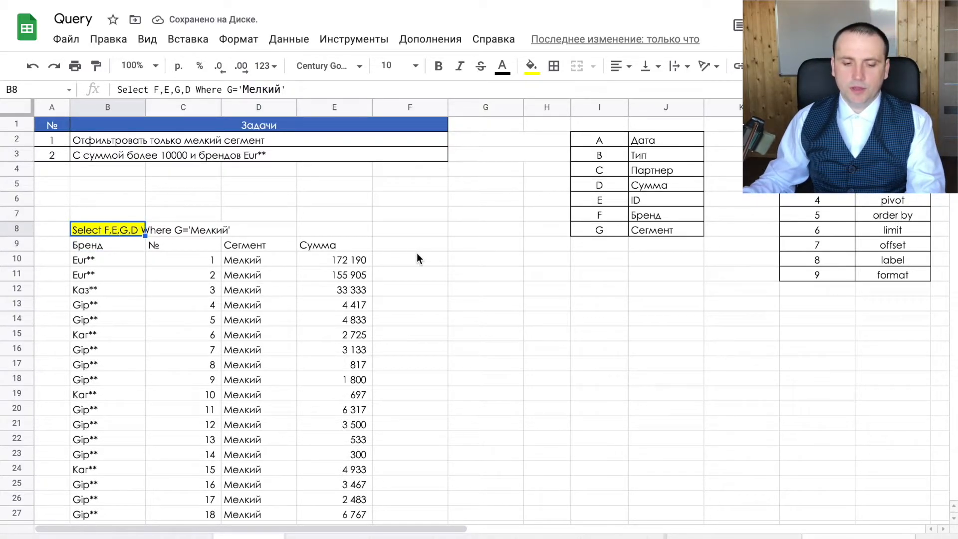
pyautogui.scroll(-20, 421, 257)
pyautogui.scroll(-15, 421, 252)
pyautogui.scroll(20, 421, 252)
pyautogui.hscroll(2, 300, 199)
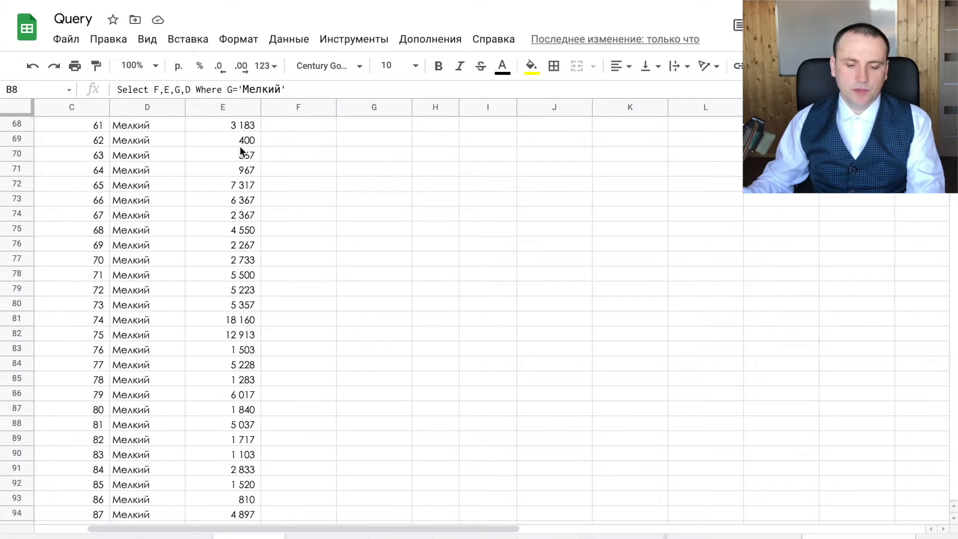
pyautogui.scroll(20, 239, 146)
pyautogui.hscroll(-2, 265, 150)
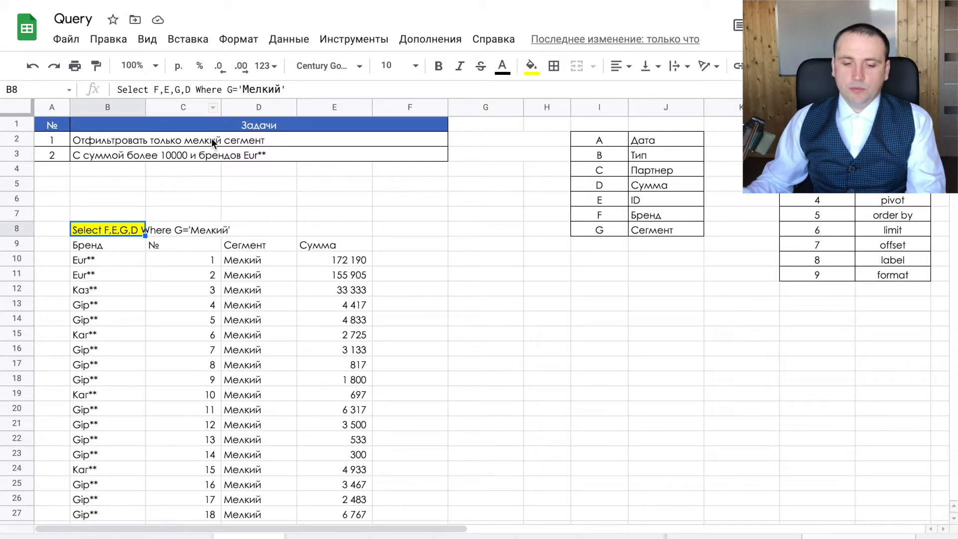
# - Replace the segment condition in the B8 query with D>10000 to filter by sum
pyautogui.moveTo(227, 90); pyautogui.dragTo(300, 94)
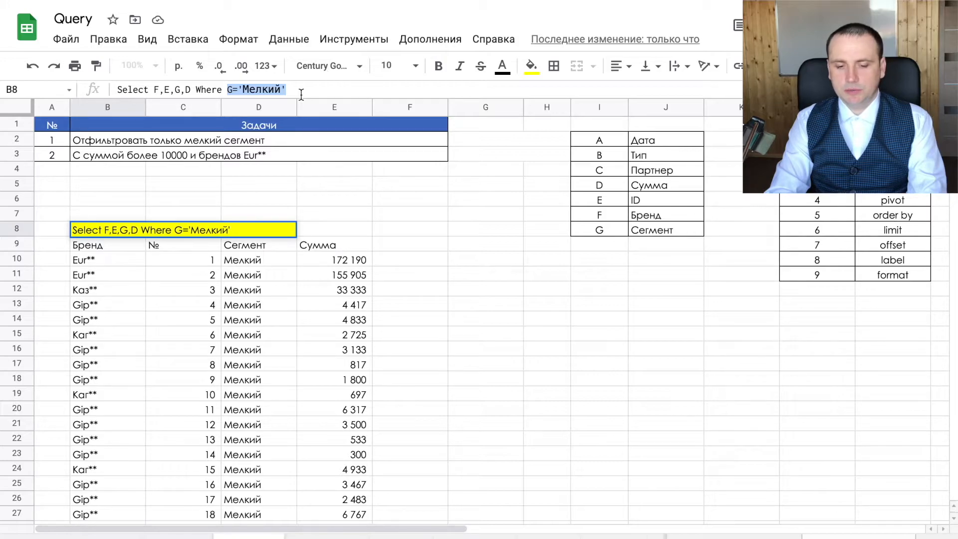
pyautogui.write('D')
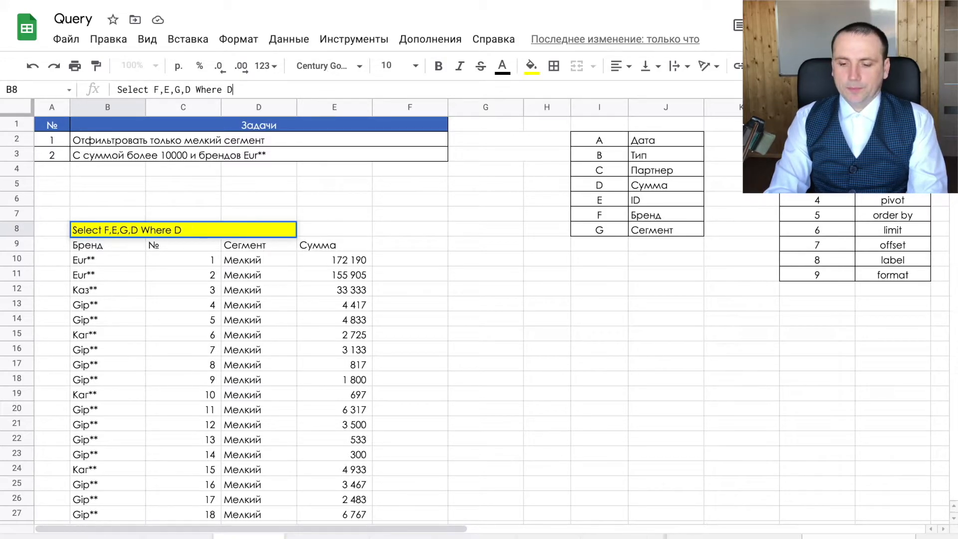
pyautogui.write('Ю')
pyautogui.press('BackSpace')
pyautogui.write('Ю')
pyautogui.press('BackSpace')
pyautogui.write('>10000 ')
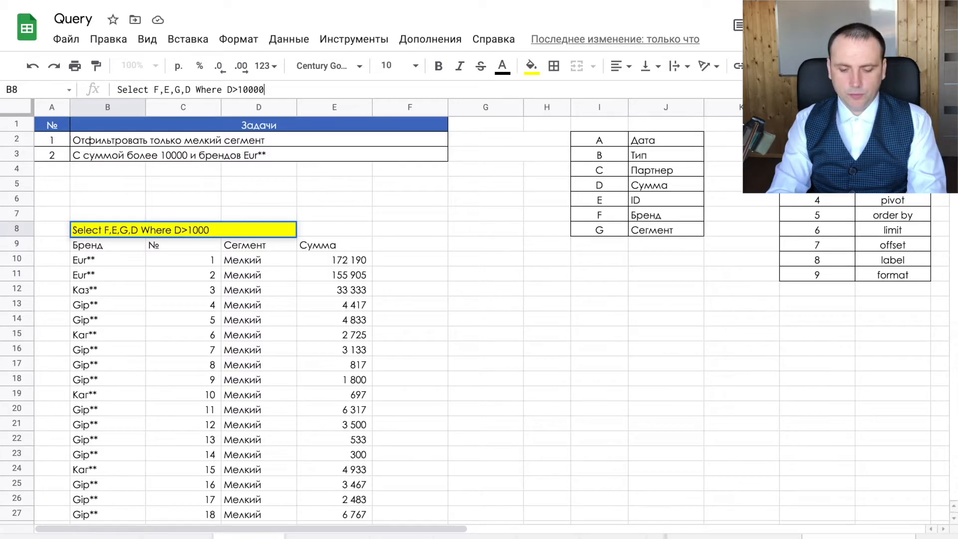
# - Add the brand condition "and F='Eur**'" to the end of the B8 query and apply it
pyautogui.write('and')
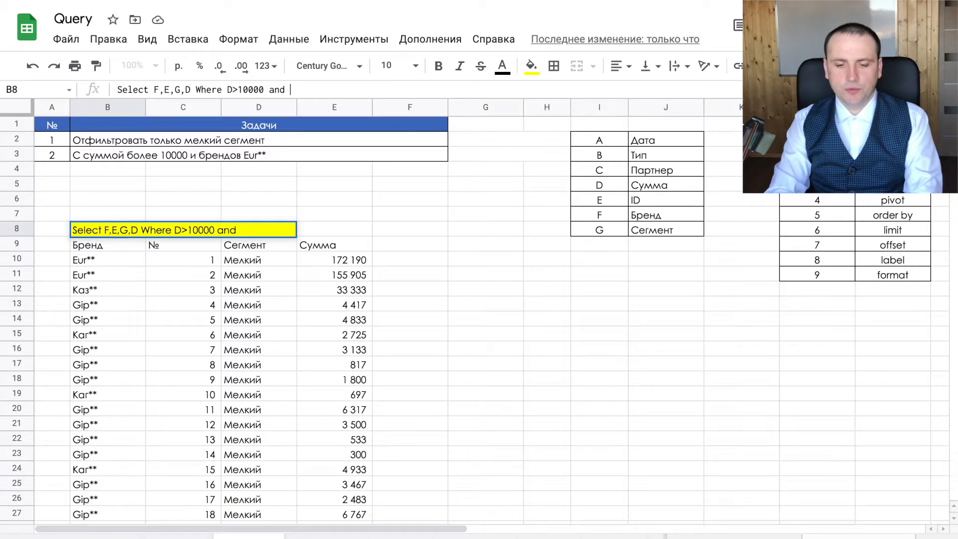
pyautogui.write(' F="')
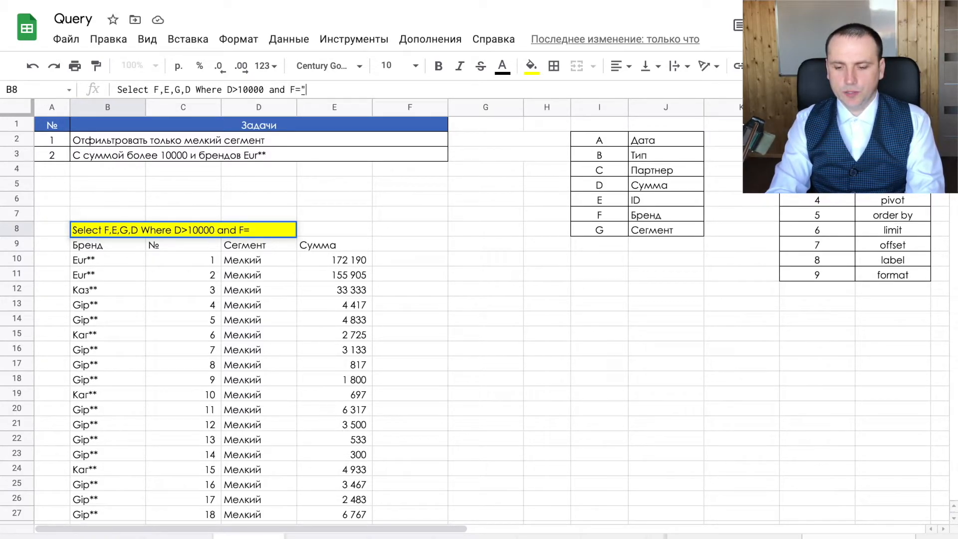
pyautogui.press('BackSpace')
pyautogui.write("''")
pyautogui.press('Left')
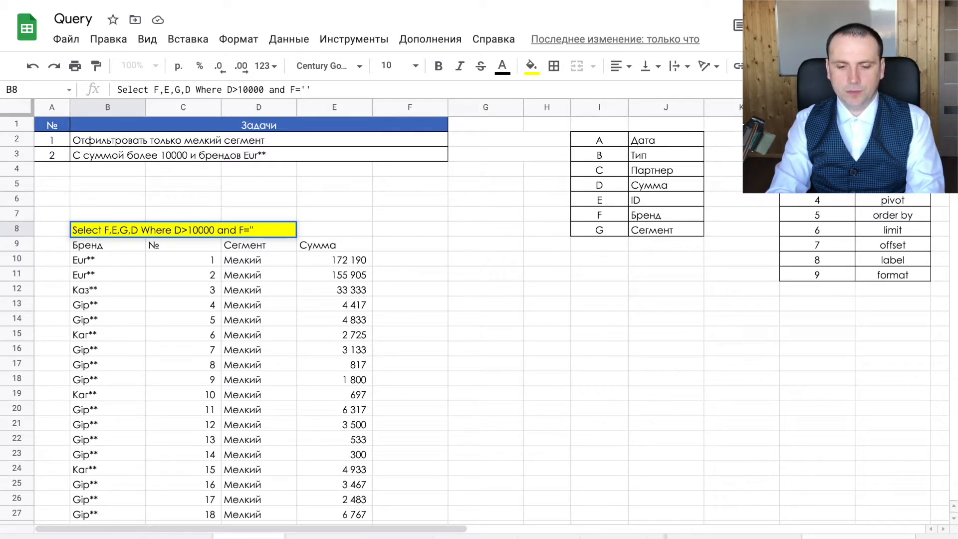
pyautogui.write('Eur((')
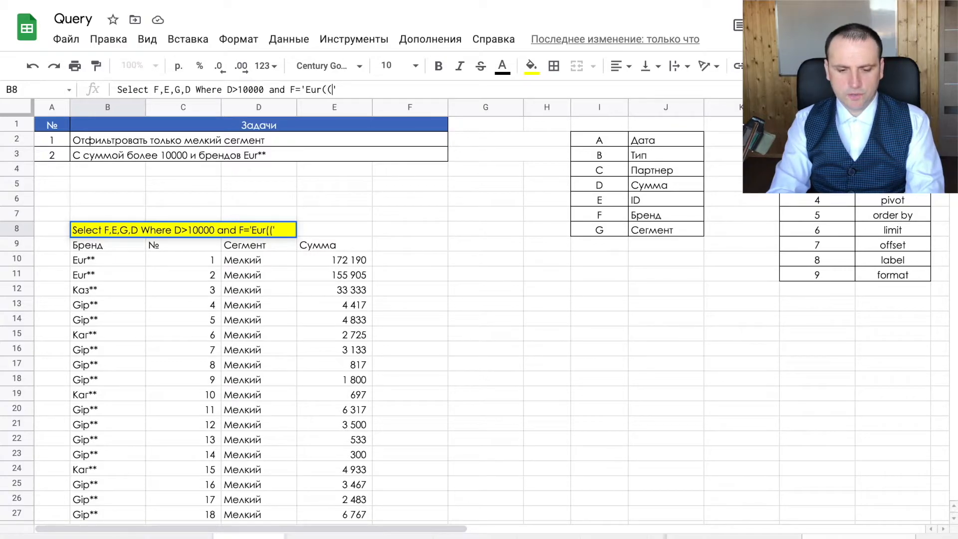
pyautogui.press('BackSpace')
pyautogui.write('**')
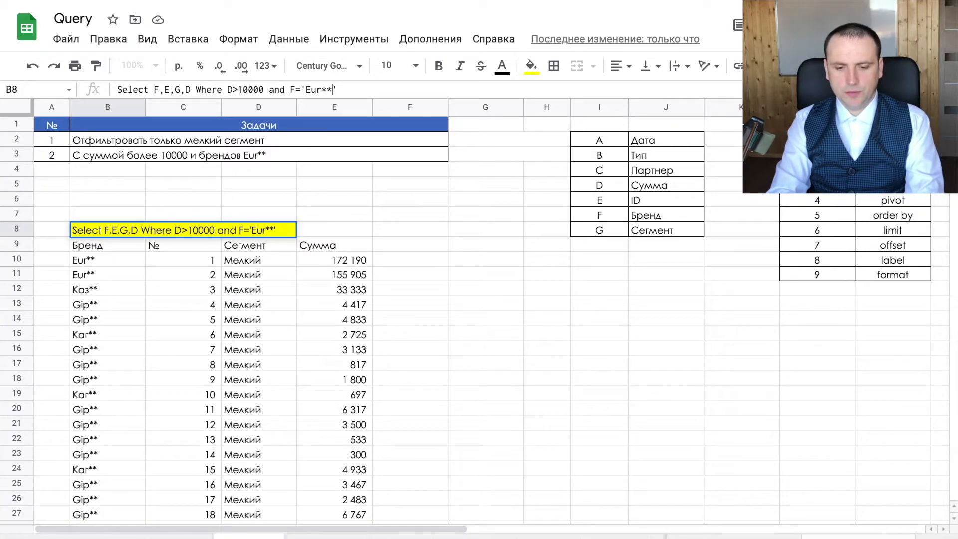
pyautogui.press('Return')
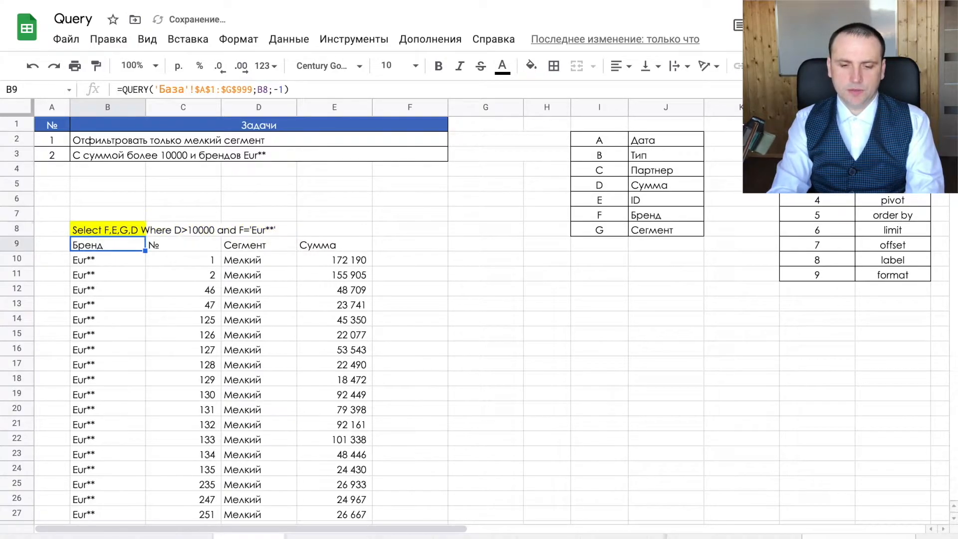
# - Look through the filtered rows below the B8 query to check the Бренд and Сумма values
pyautogui.click(107, 229)
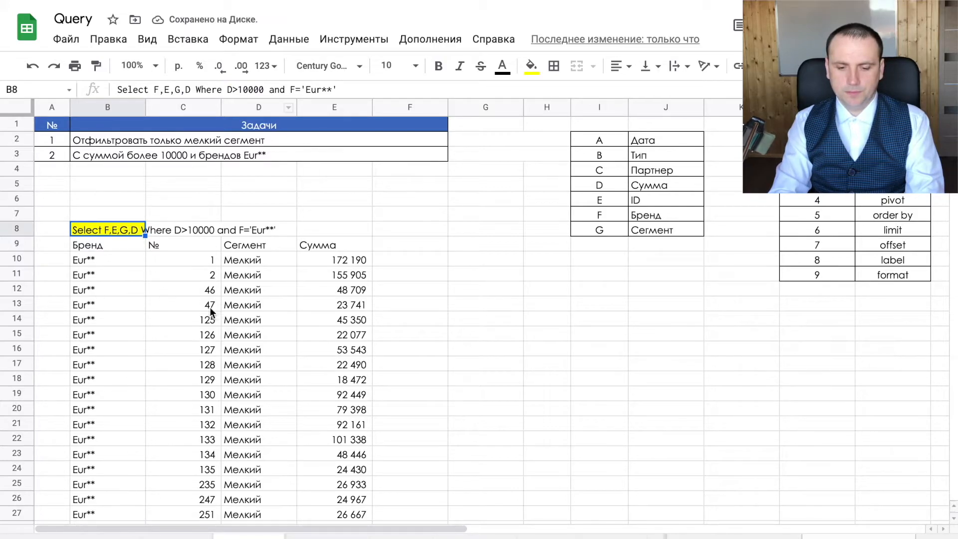
pyautogui.scroll(-2, 515, 402)
pyautogui.scroll(-10, 329, 225)
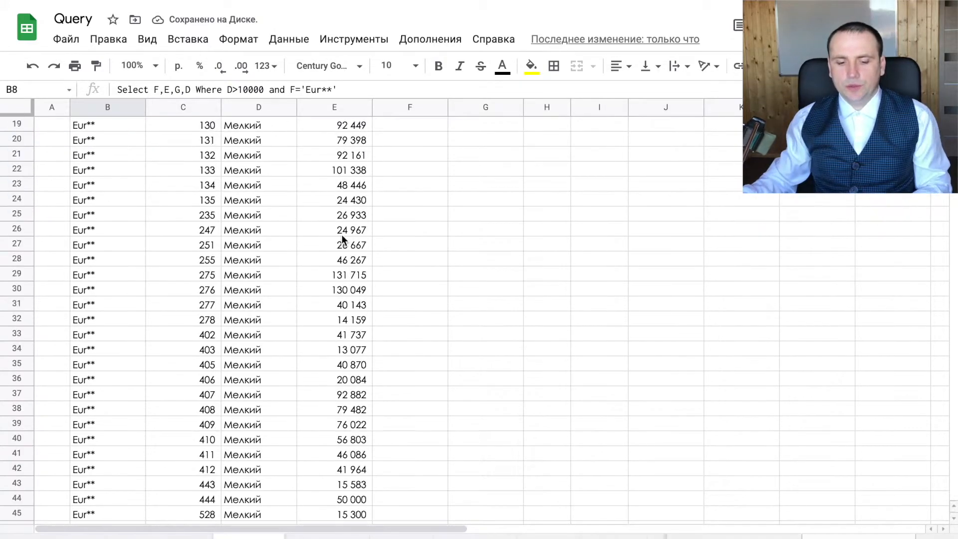
pyautogui.scroll(13, 342, 235)
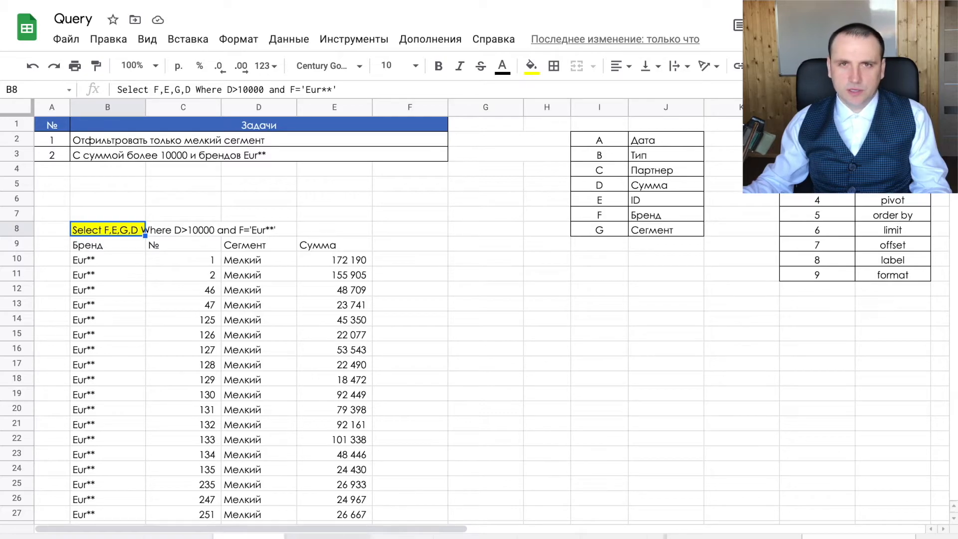
# - Open the next sheet, with the grouping tasks, and start its B8 query with "Select B,sum(D)"
pyautogui.hotkey('ctrl', 'shift', 'pagedown')
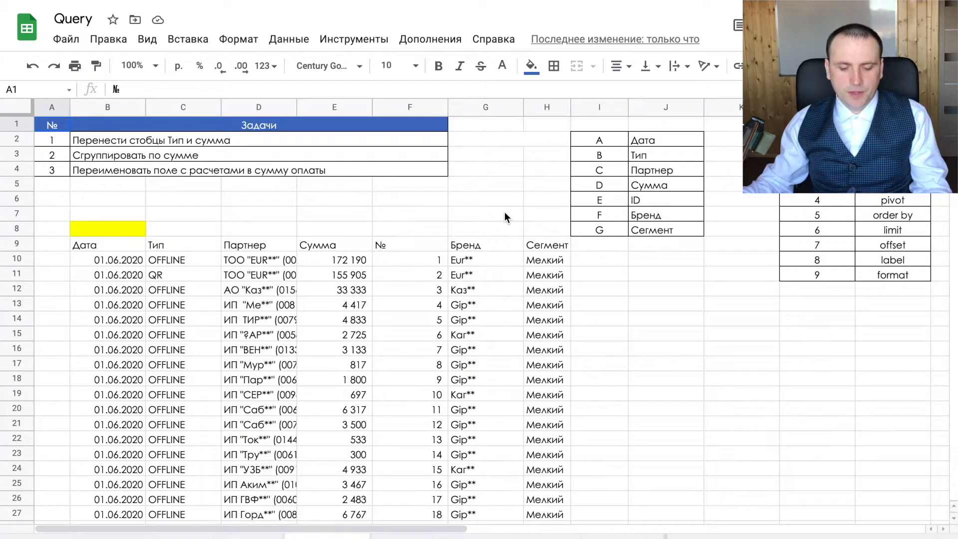
pyautogui.click(124, 226)
pyautogui.write('ыду')
pyautogui.press('BackSpace')
pyautogui.press('BackSpace')
pyautogui.press('BackSpace')
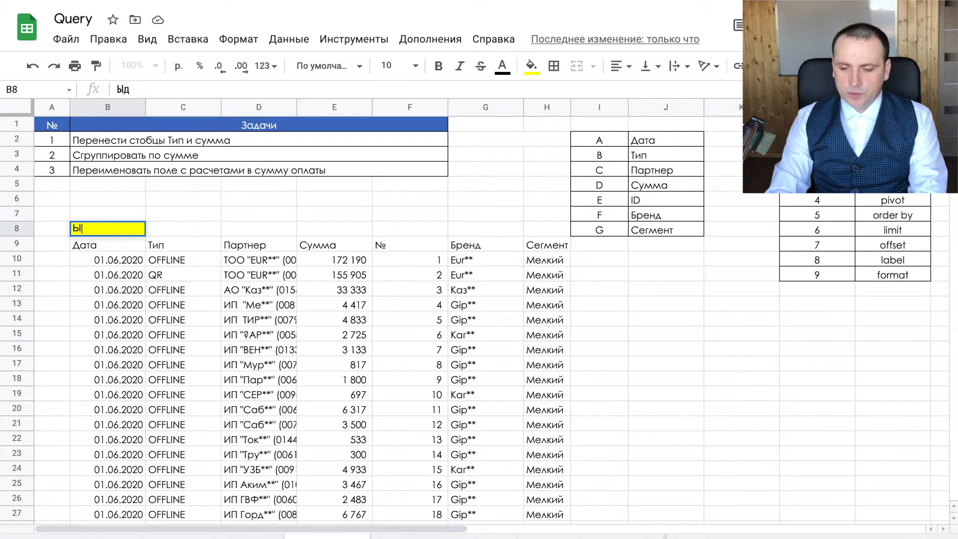
pyautogui.write('Sel')
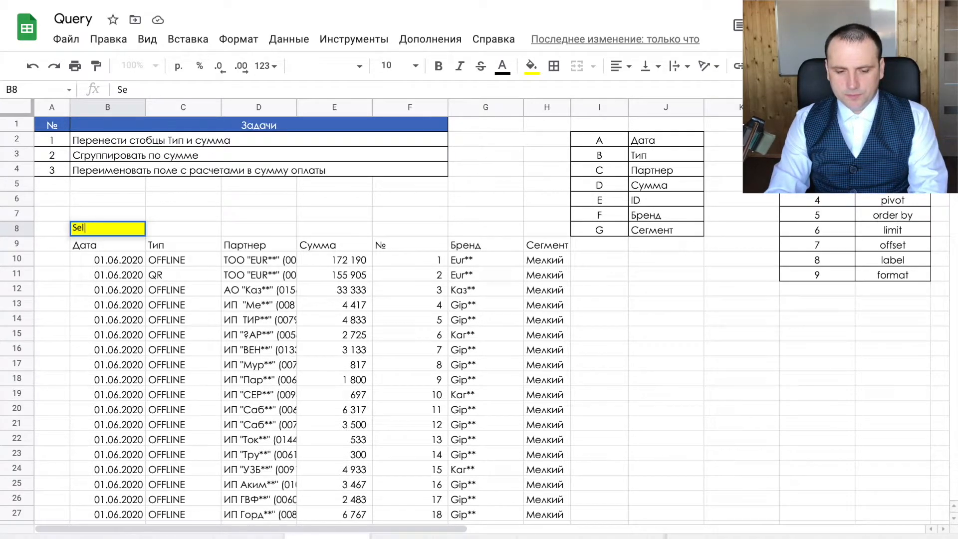
pyautogui.write('ect ')
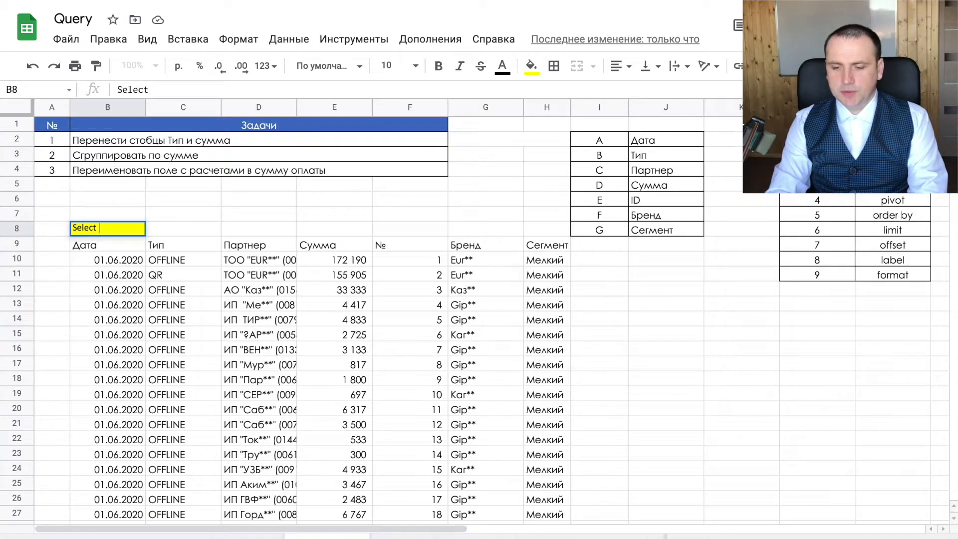
pyautogui.write('B,sum(D) G')
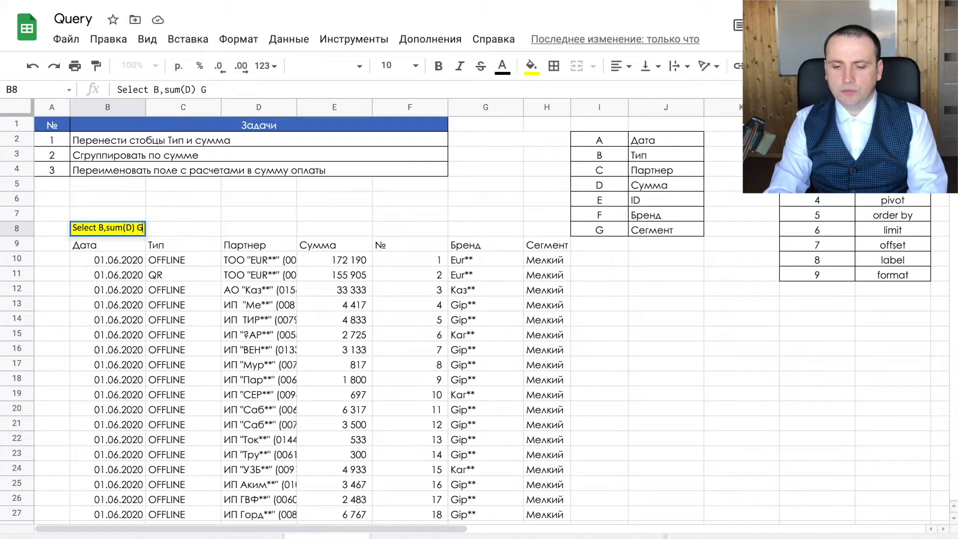
# - Complete the B8 query with "Group By B" to total the sums by type
pyautogui.write('ro')
pyautogui.press('BackSpace')
pyautogui.press('BackSpace')
pyautogui.write('roup By B')
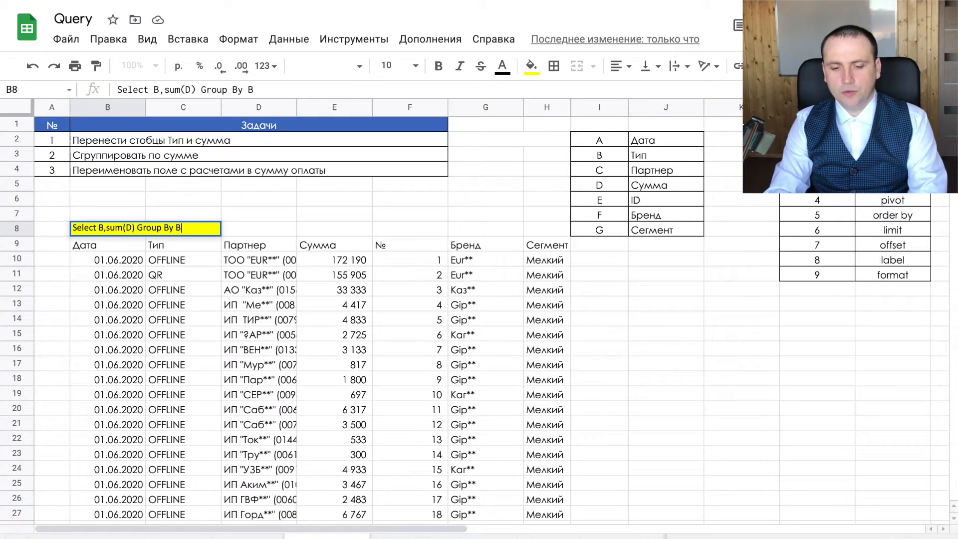
pyautogui.press('Return')
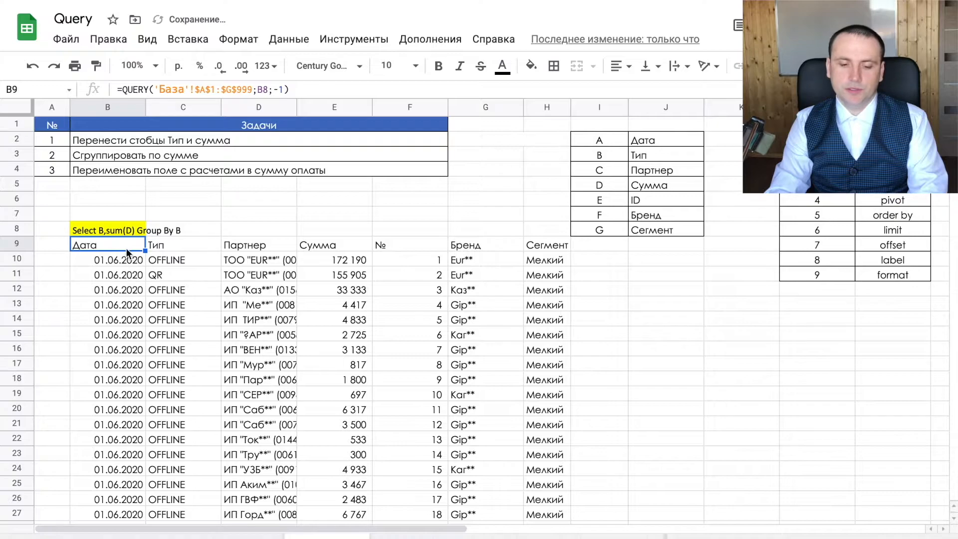
# - Check the B8 query against each grouped type in the Тип column
pyautogui.click(120, 229)
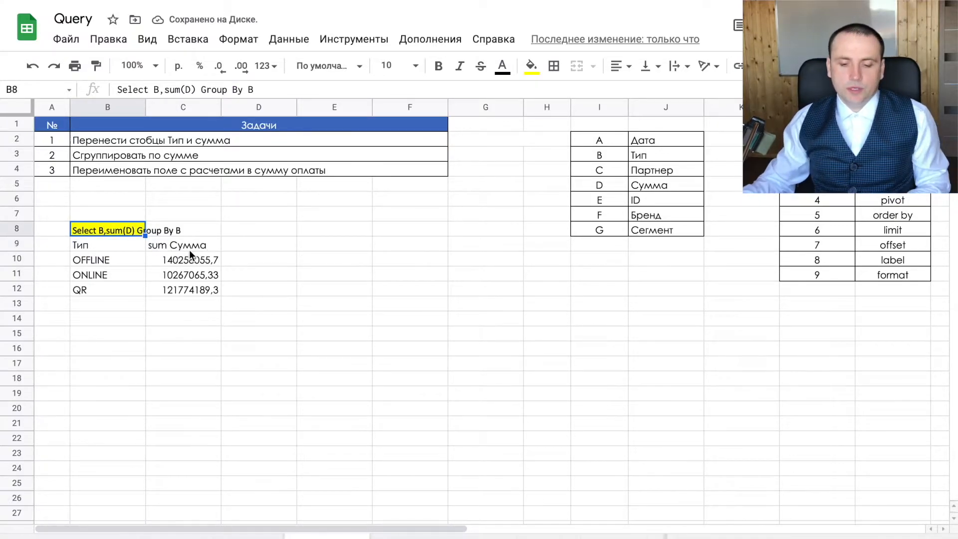
pyautogui.click(76, 261)
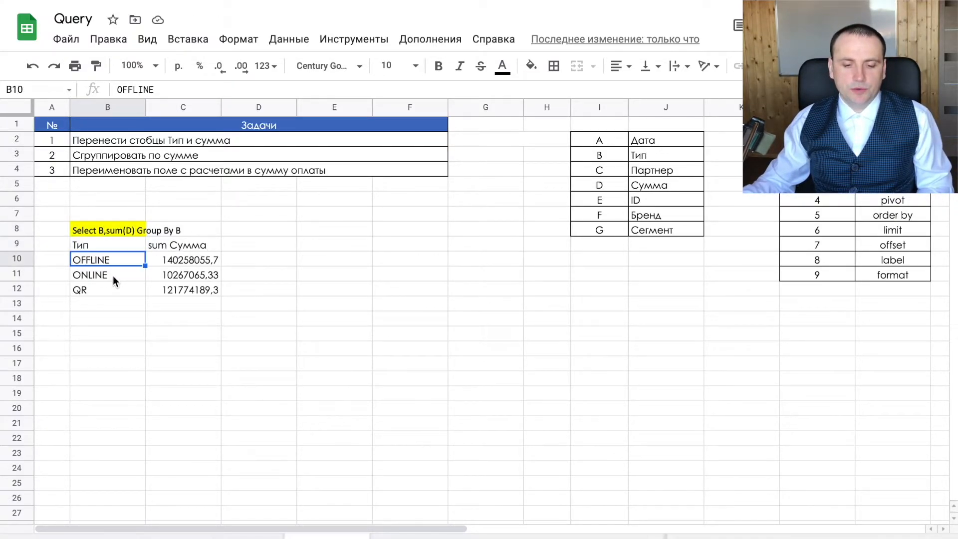
pyautogui.click(113, 275)
pyautogui.click(107, 288)
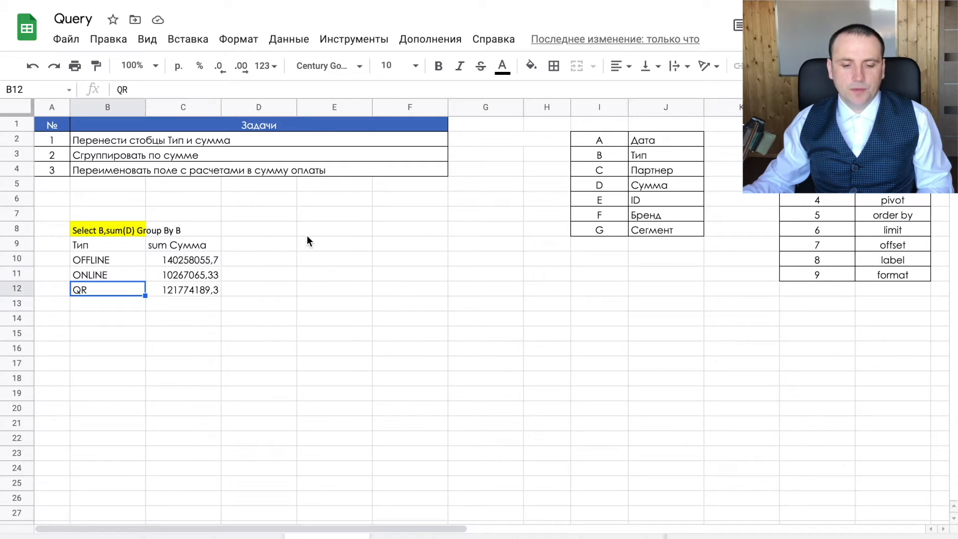
# - Try the B8 query without its "Group By B" clause, and undo the removal
pyautogui.click(128, 229)
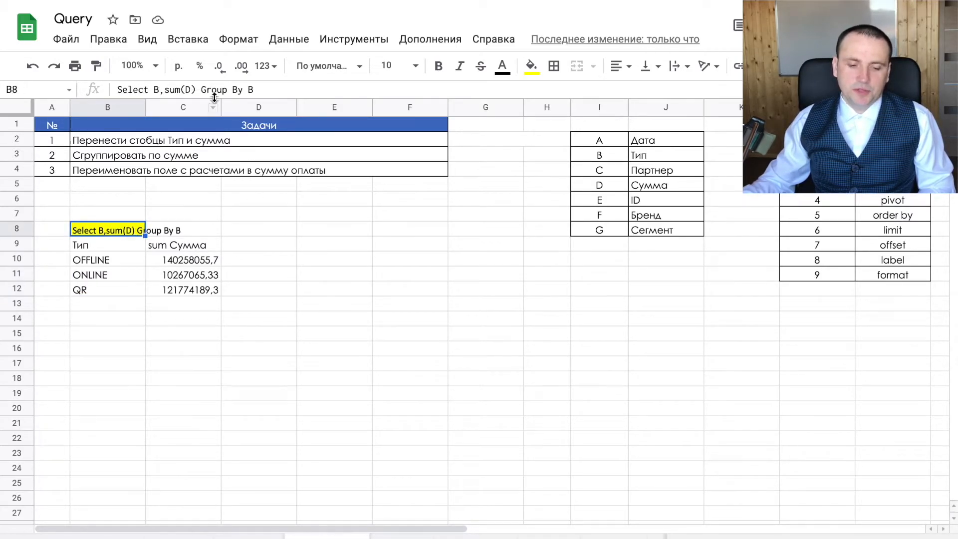
pyautogui.moveTo(201, 90); pyautogui.dragTo(285, 90)
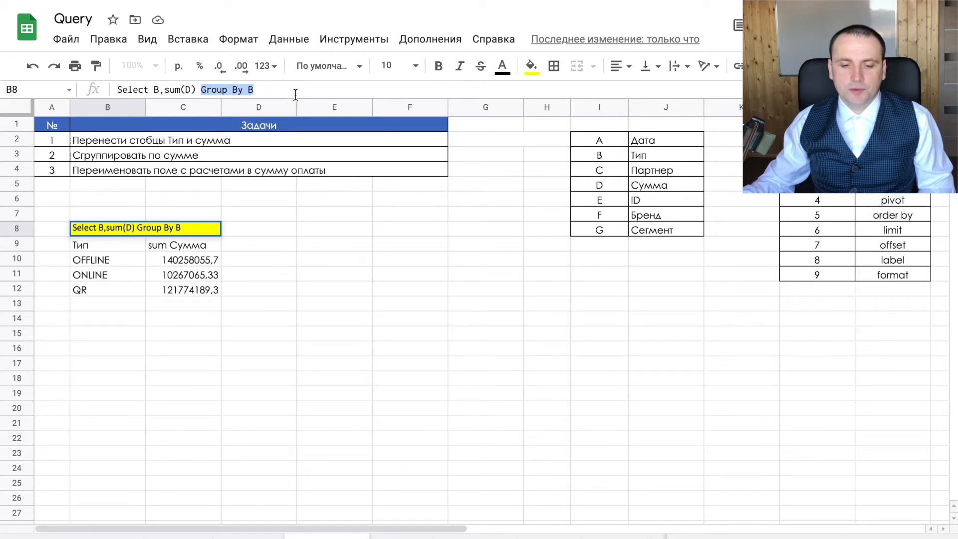
pyautogui.press('BackSpace')
pyautogui.press('Return')
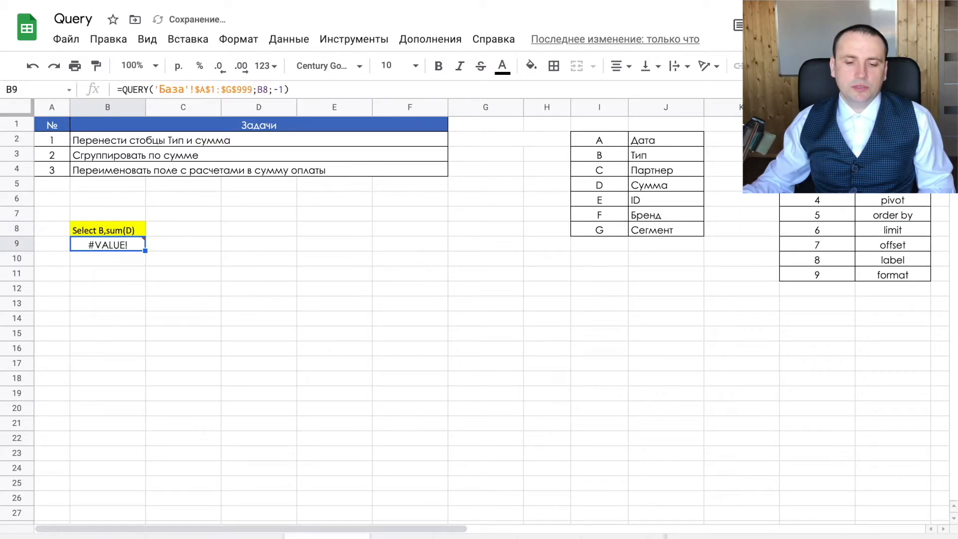
pyautogui.hotkey('ctrl', 'z')
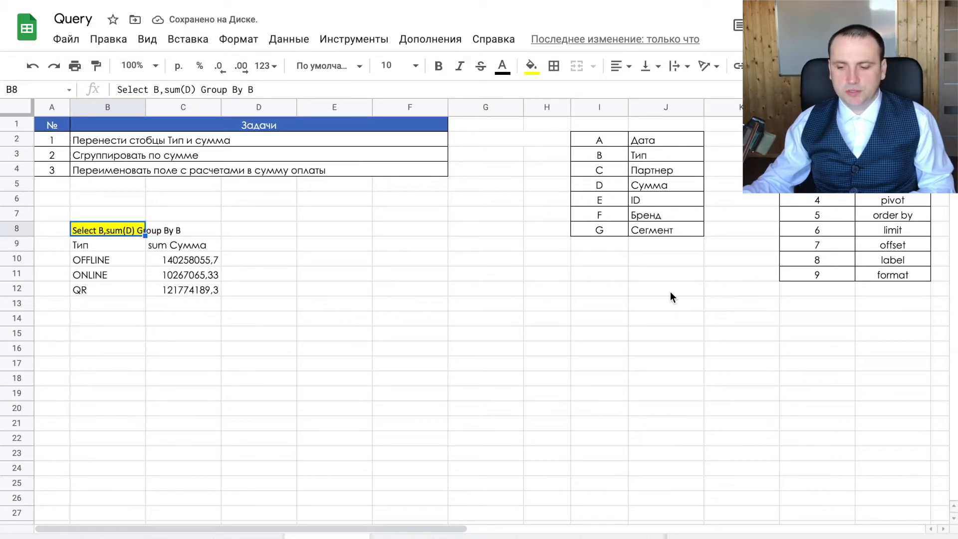
# - Open the next sheet, with the partner segment task, and extend its B8 query with "pivot G" to put segments in columns
pyautogui.click(399, 533)
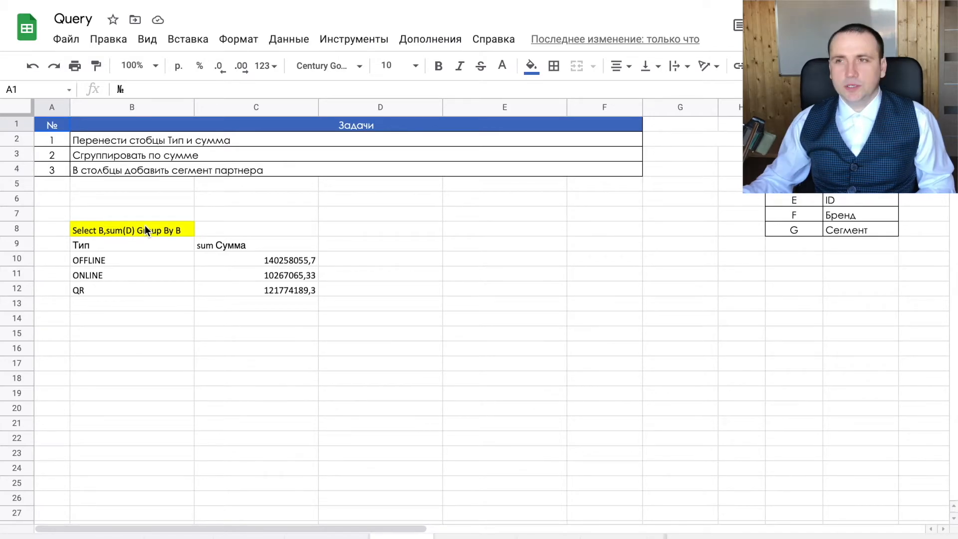
pyautogui.click(142, 231)
pyautogui.click(267, 90)
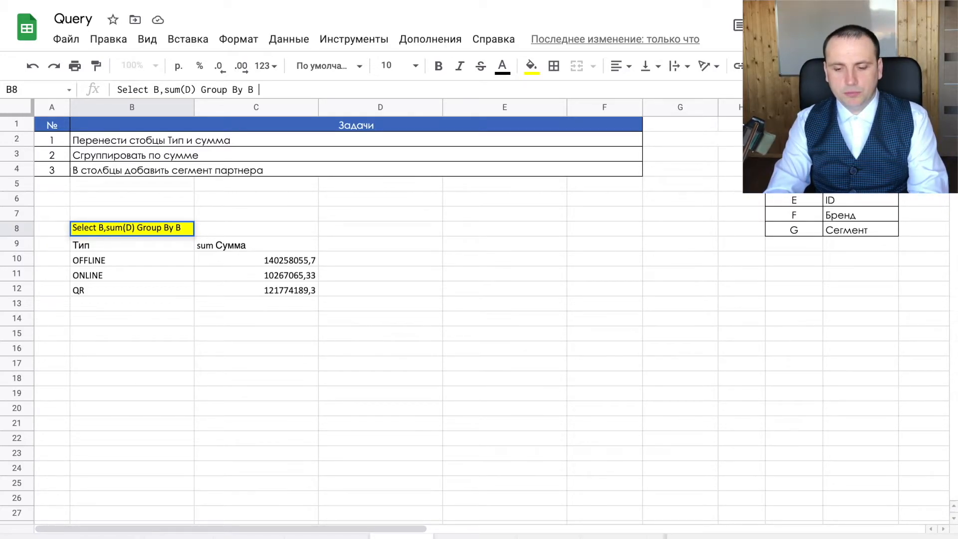
pyautogui.write('pivot')
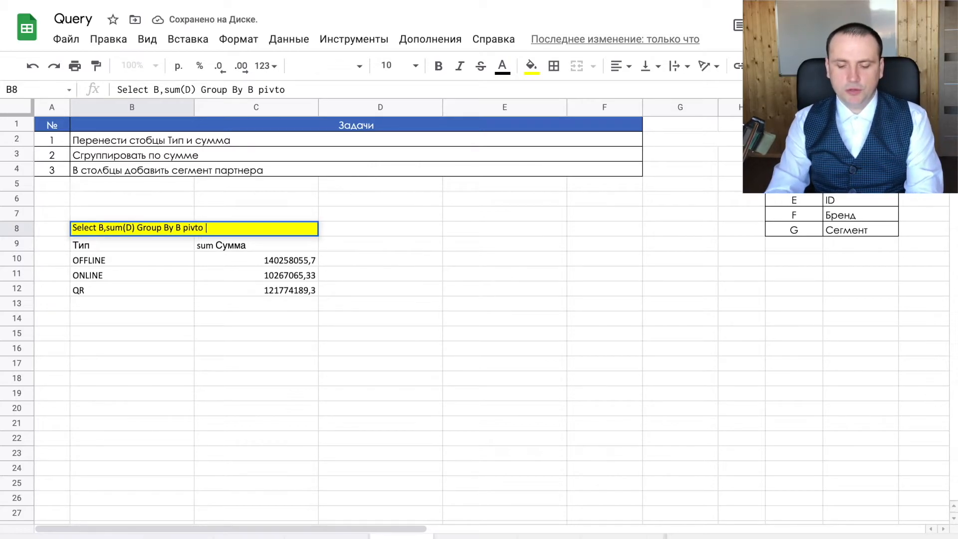
pyautogui.write(' G')
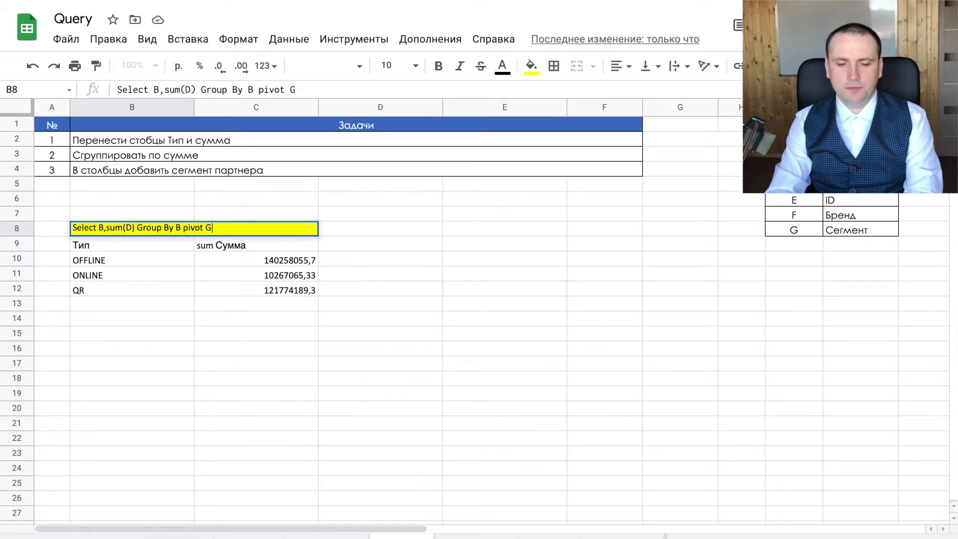
pyautogui.press('Return')
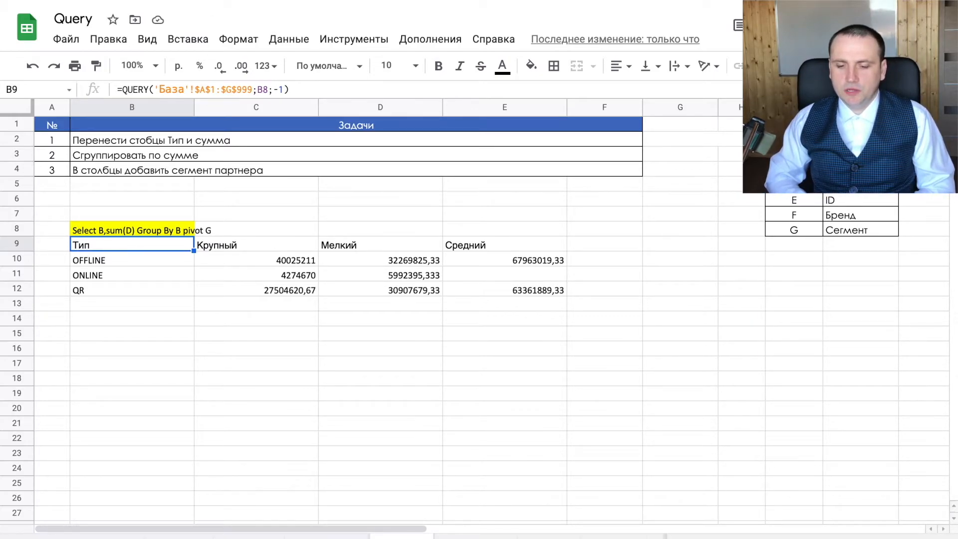
pyautogui.click(132, 228)
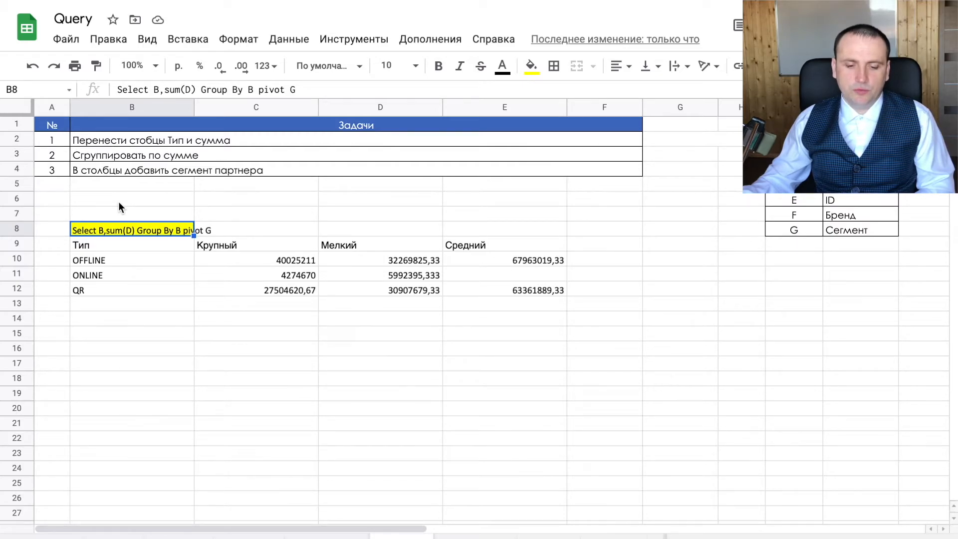
# - Open the next sheet, with the sorting tasks, and extend its B8 query with "Order By D" to sort sums ascending
pyautogui.click(459, 536)
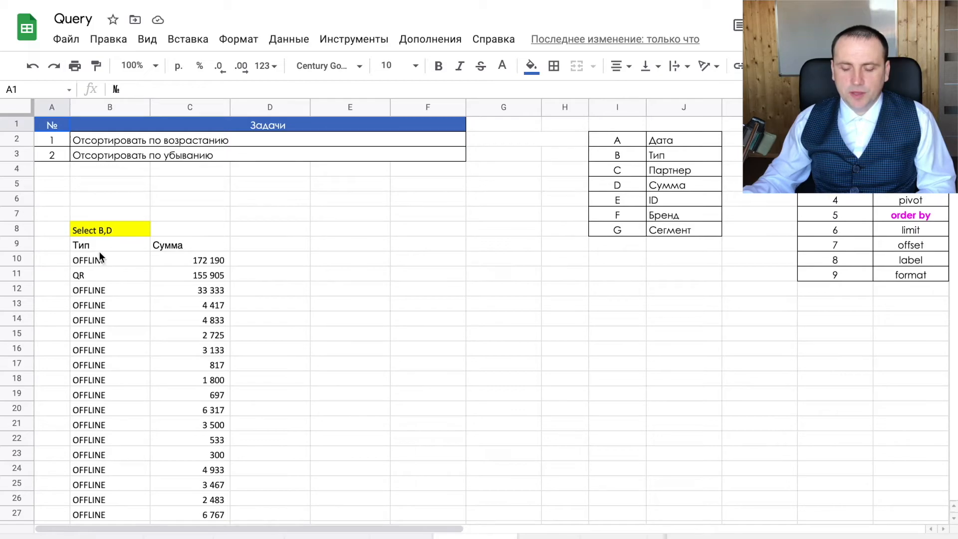
pyautogui.click(125, 229)
pyautogui.click(216, 90)
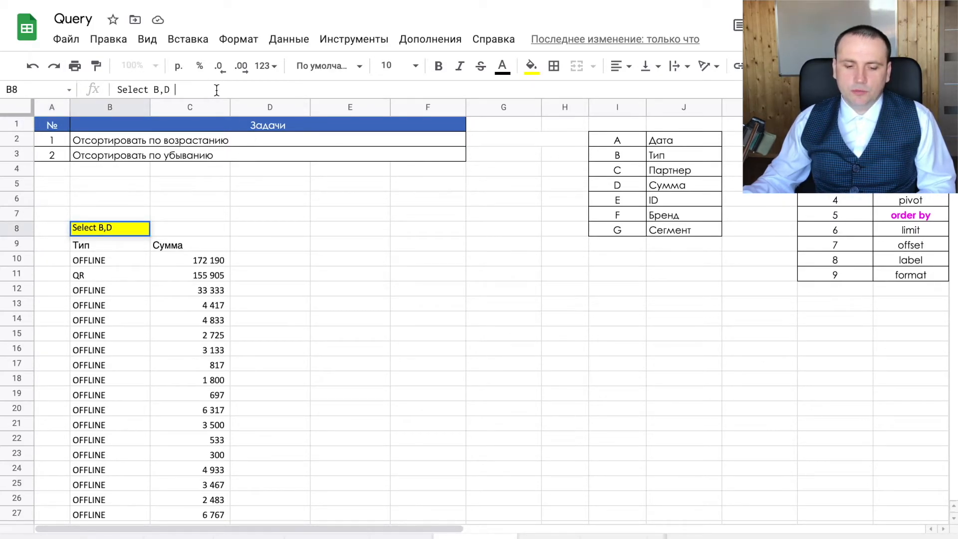
pyautogui.write('Orde')
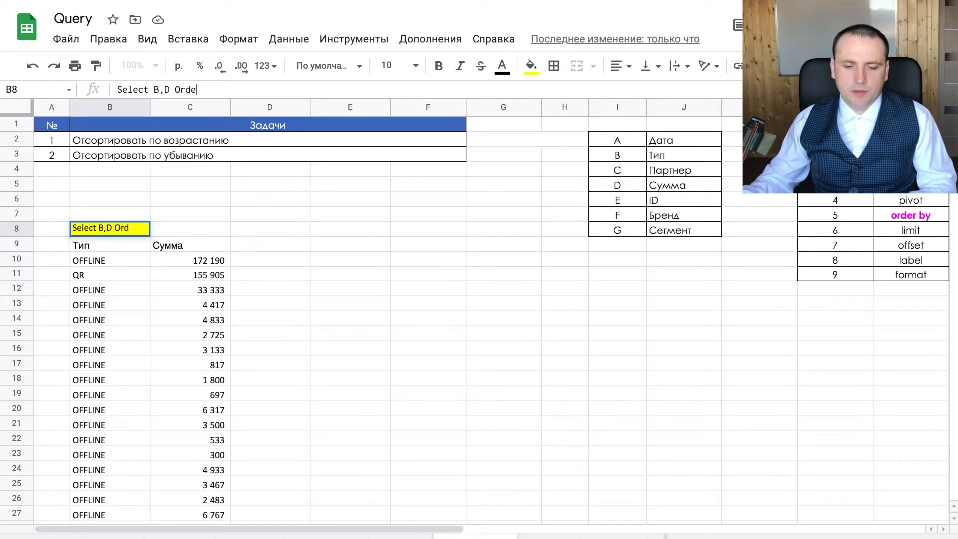
pyautogui.write('r By')
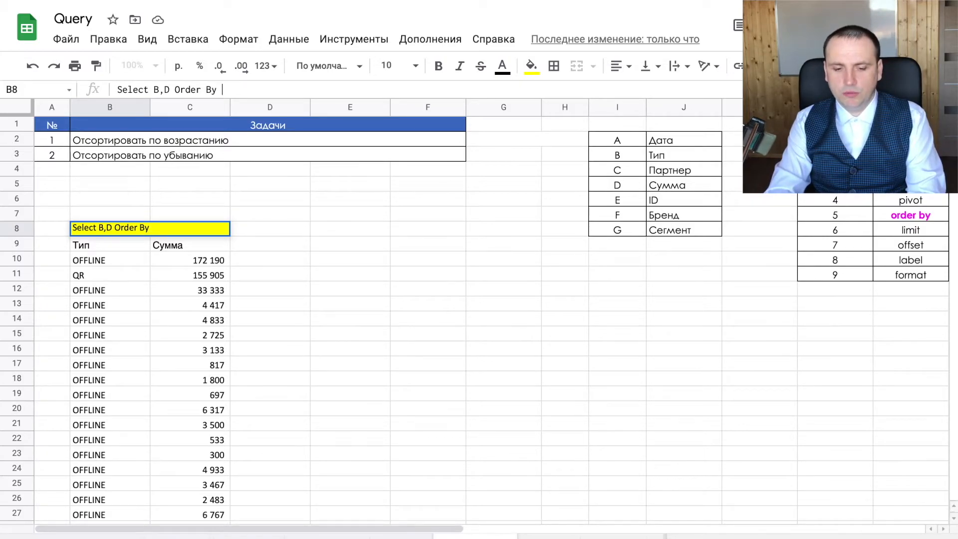
pyautogui.write('D')
pyautogui.press('Return')
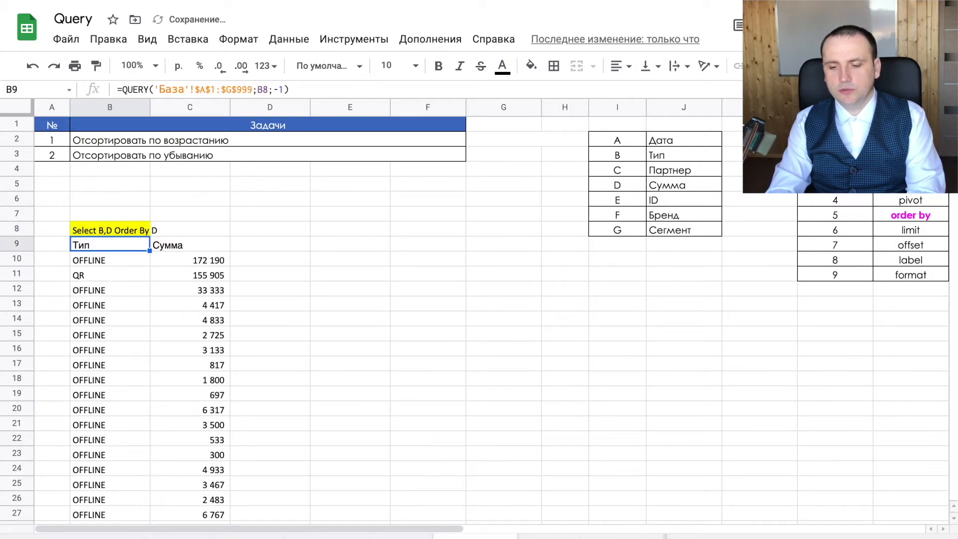
# - Review the ascending sums, and add "desc" to the end of the B8 query to sort them in descending order
pyautogui.click(110, 229)
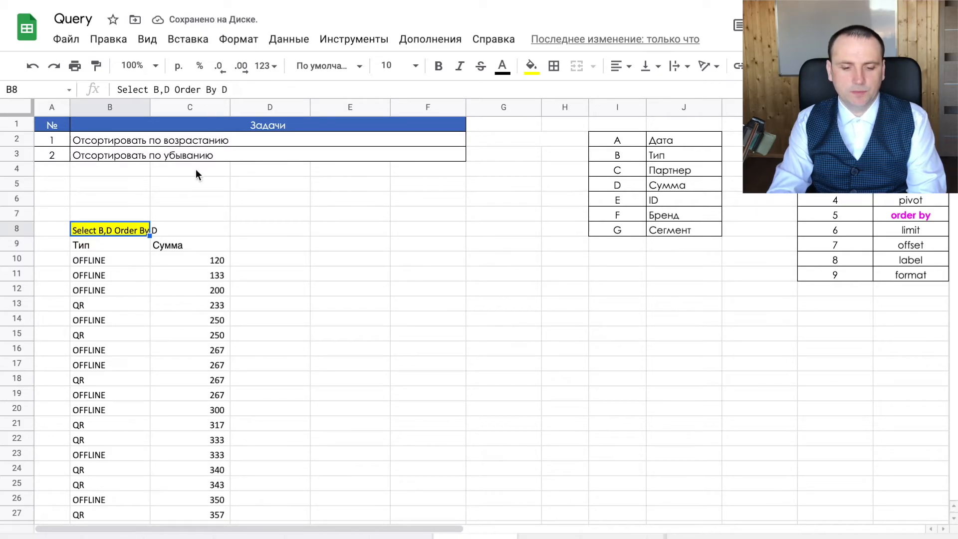
pyautogui.scroll(-10, 280, 313)
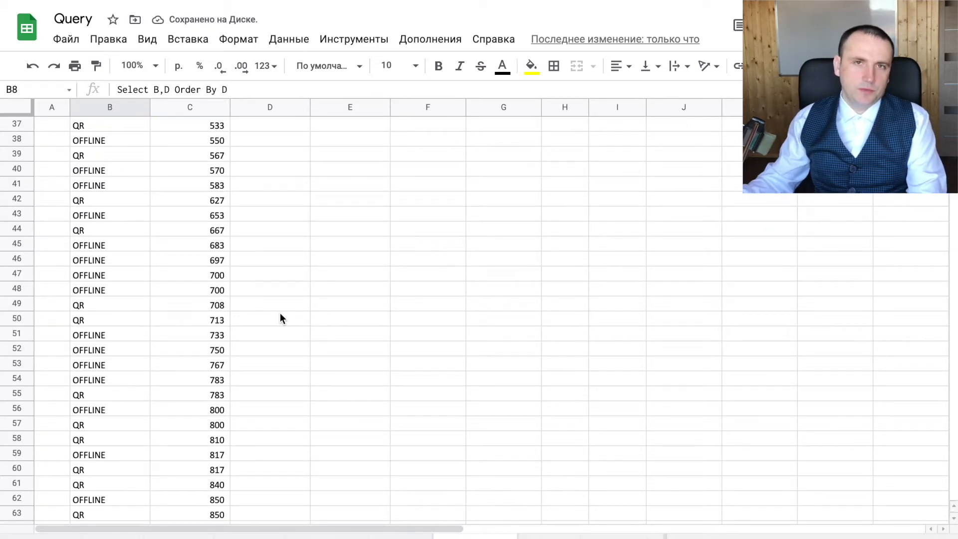
pyautogui.scroll(10, 280, 313)
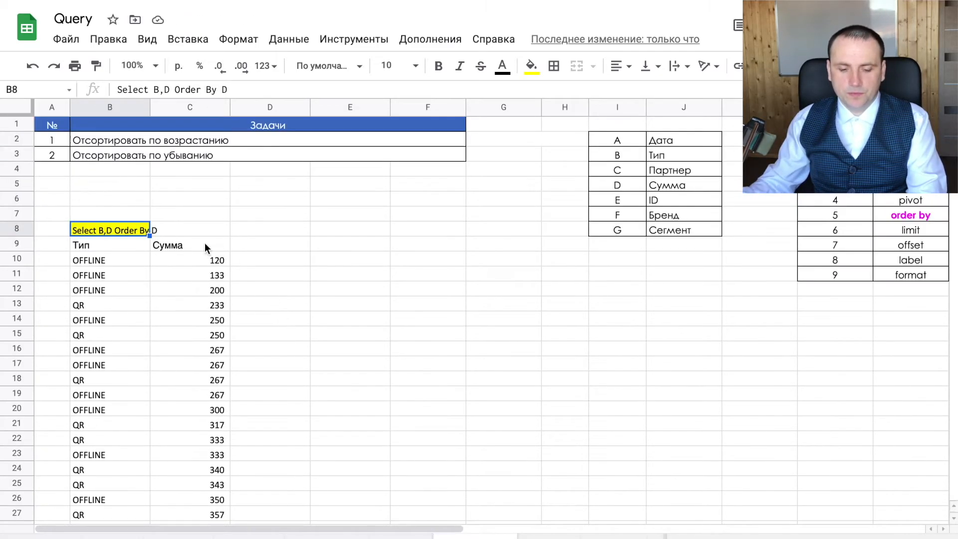
pyautogui.click(235, 90)
pyautogui.write('des')
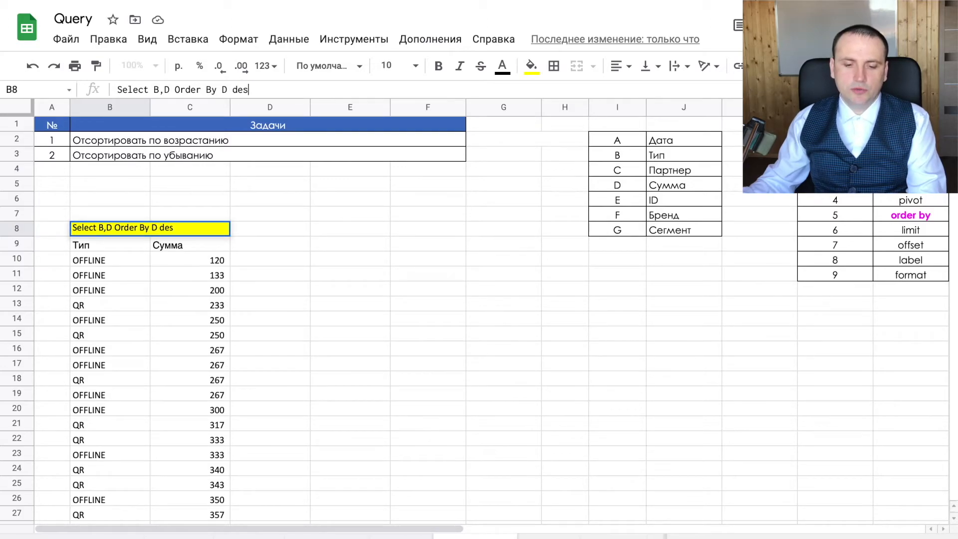
pyautogui.write('c')
pyautogui.press('Return')
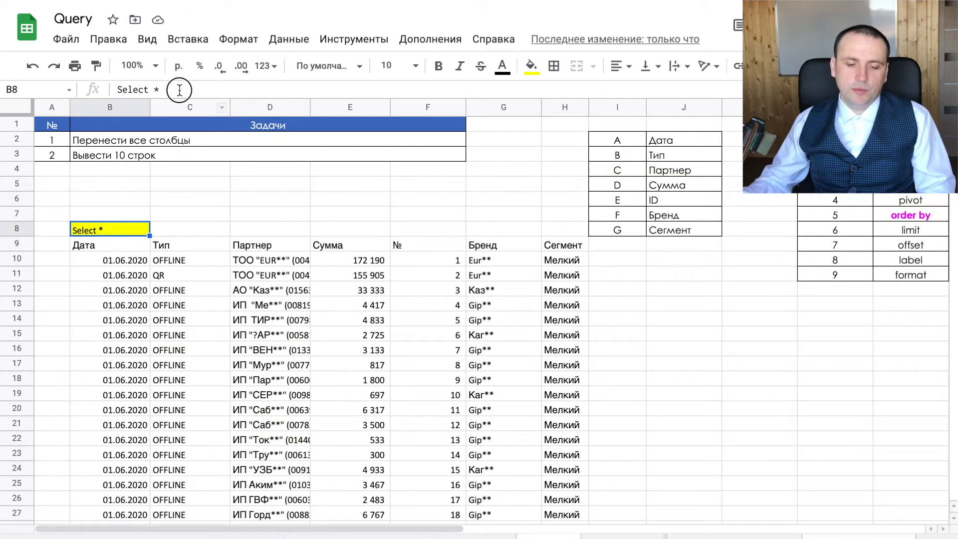
# - On the sheet with the ten-row task, extend the B8 query with "Limit 10" and check the returned rows
pyautogui.click(179, 90)
pyautogui.write('Lim')
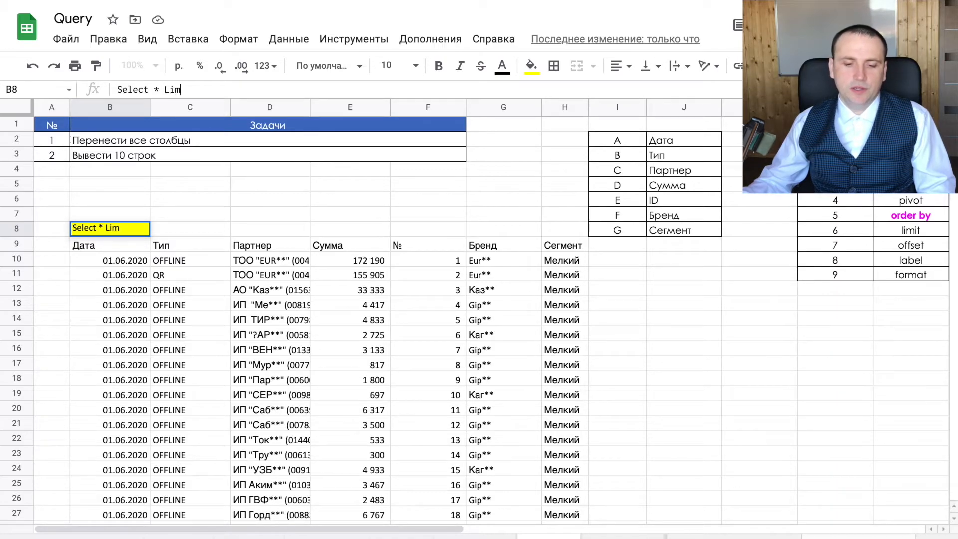
pyautogui.write('it 10')
pyautogui.press('Return')
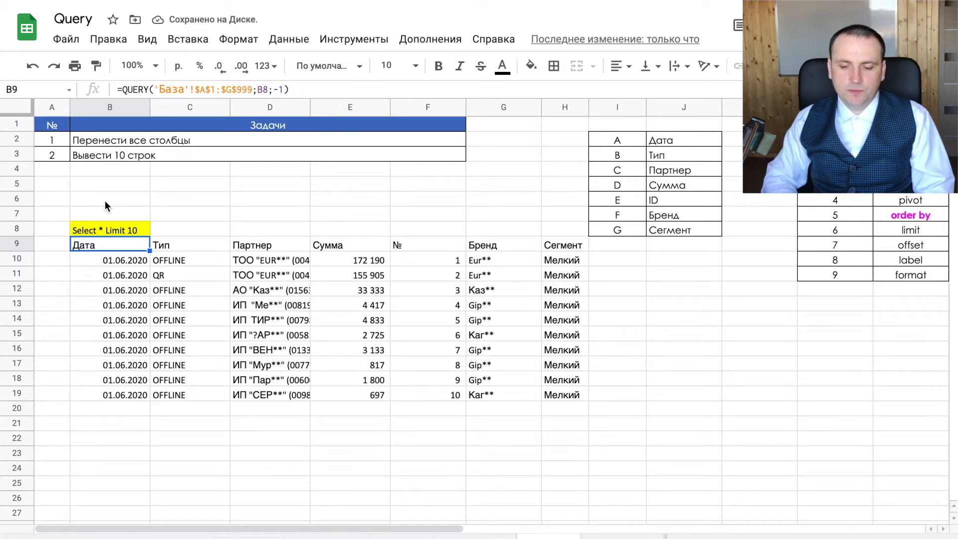
pyautogui.moveTo(93, 260); pyautogui.dragTo(113, 393)
pyautogui.click(116, 247)
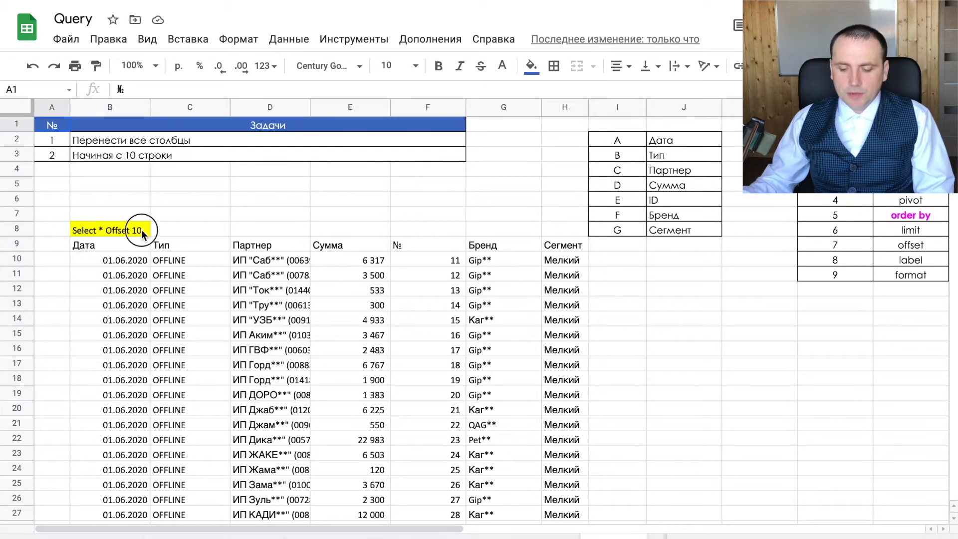
# - On the sheet with the starting-row task, remove the B8 query's Offset clause and re-enter it as "Offset 10"
pyautogui.click(135, 230)
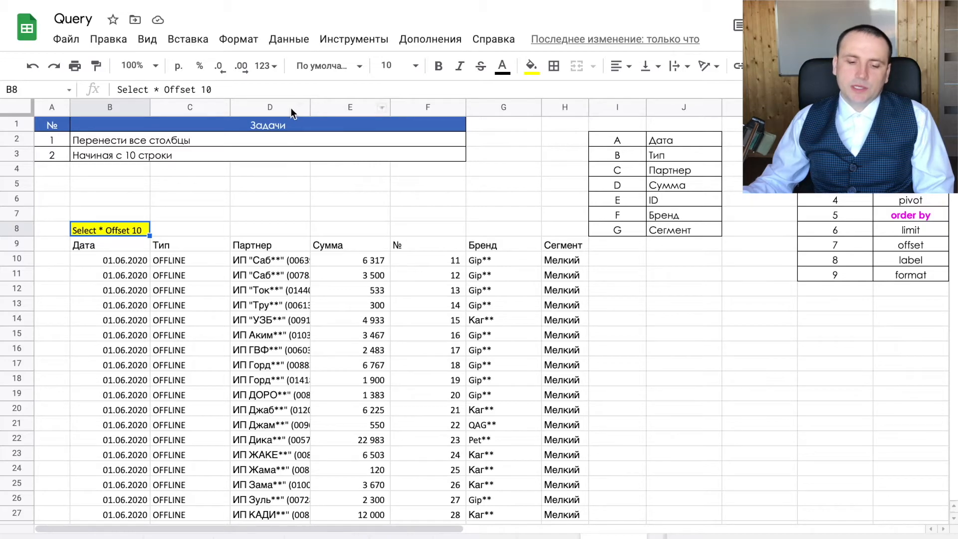
pyautogui.moveTo(165, 90); pyautogui.dragTo(301, 90)
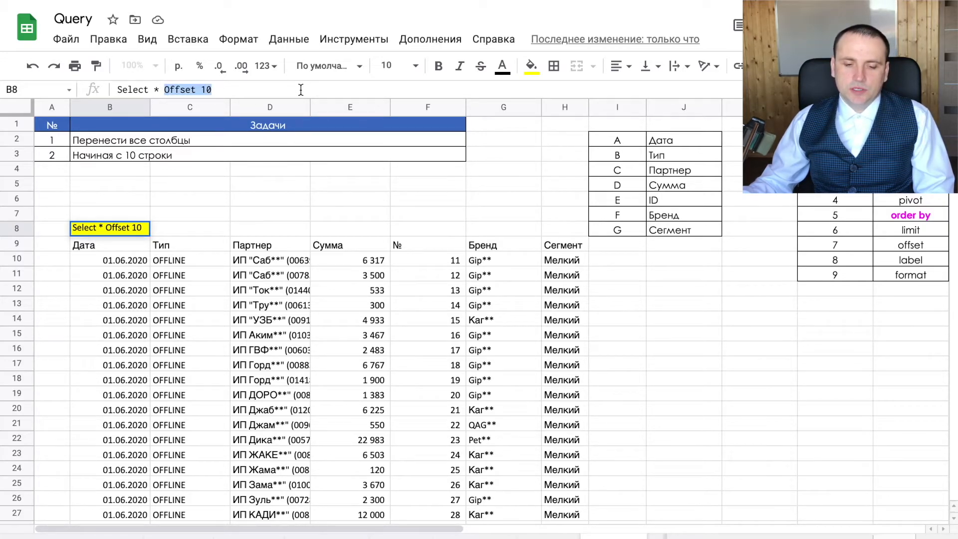
pyautogui.press('BackSpace')
pyautogui.write('offset')
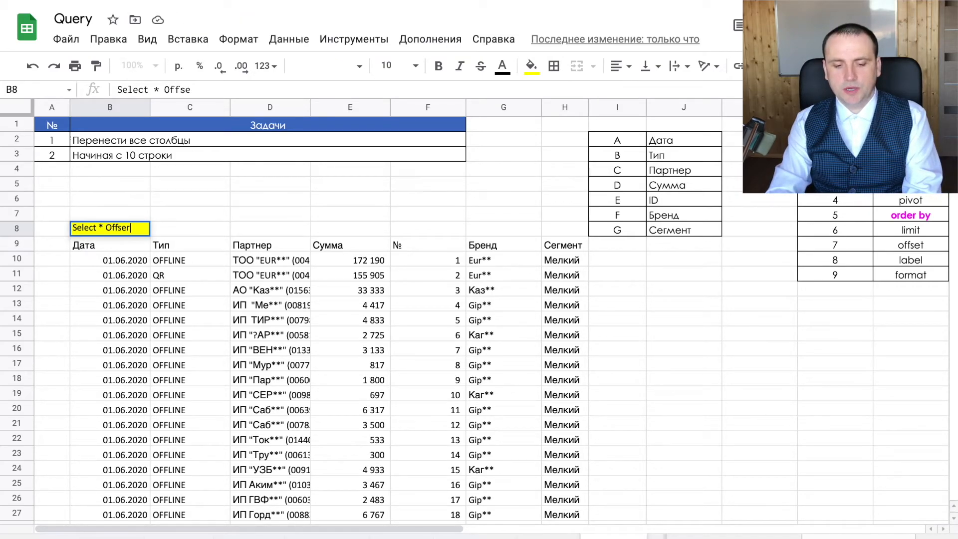
pyautogui.write(' 10')
pyautogui.press('Return')
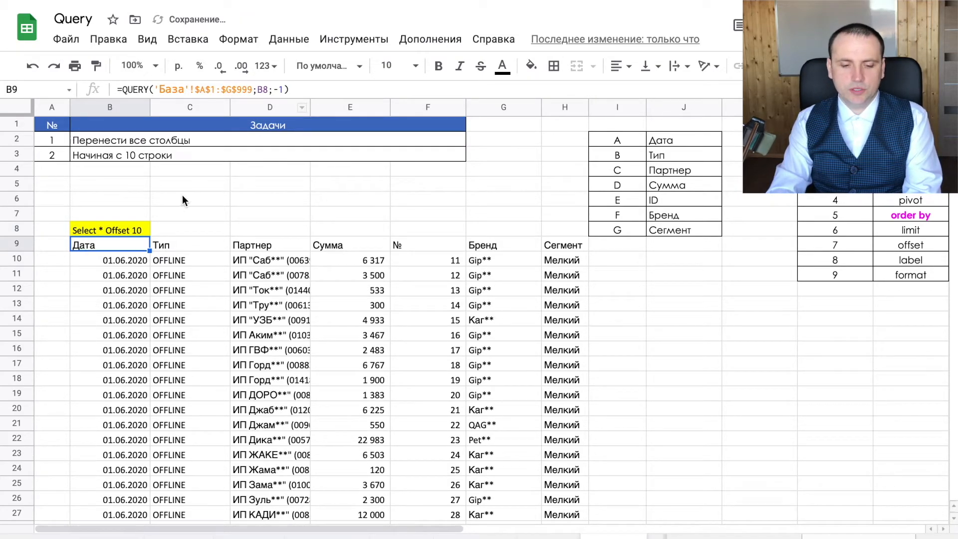
# - Change the B8 query's offset to 100 and check the row numbers in the № column
pyautogui.click(124, 231)
pyautogui.click(256, 91)
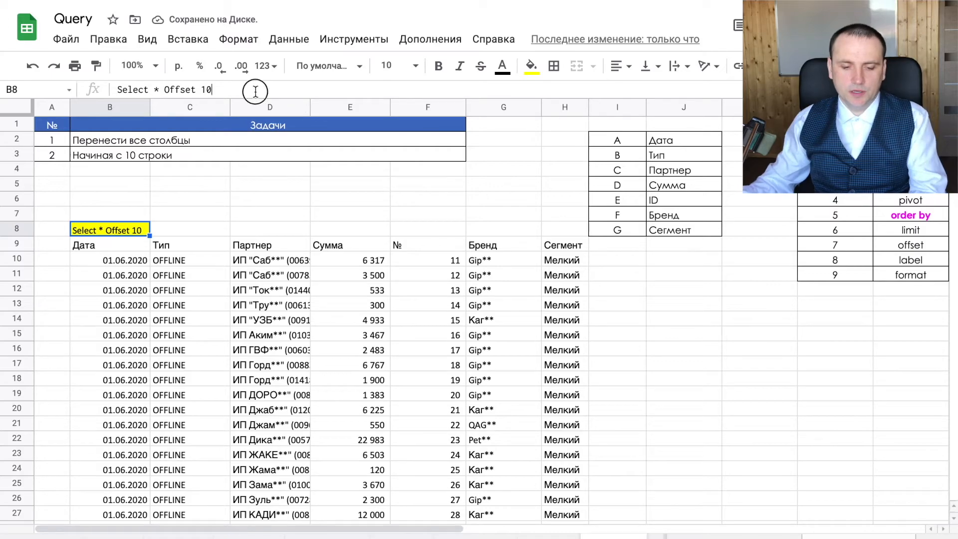
pyautogui.write('0')
pyautogui.press('Return')
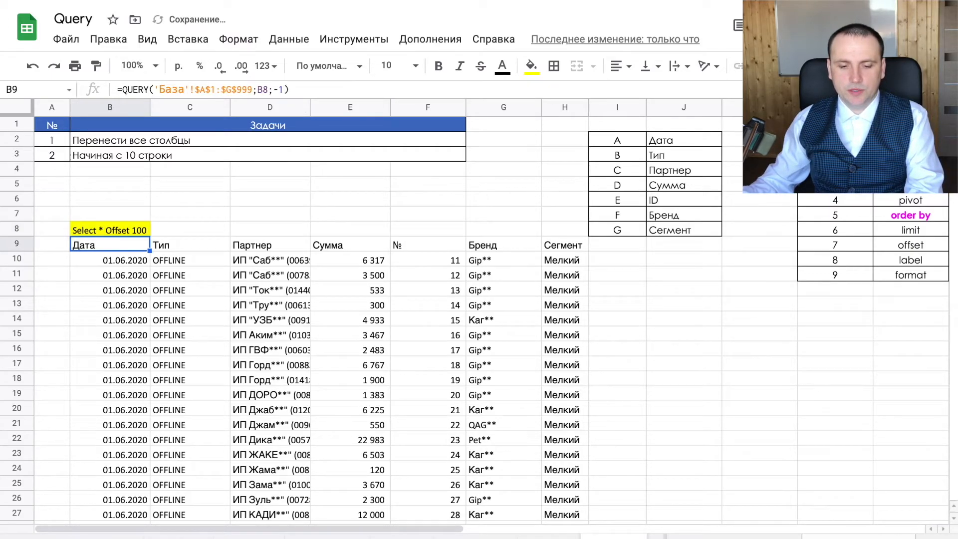
pyautogui.moveTo(439, 261); pyautogui.dragTo(419, 406)
pyautogui.click(419, 406)
pyautogui.click(427, 260)
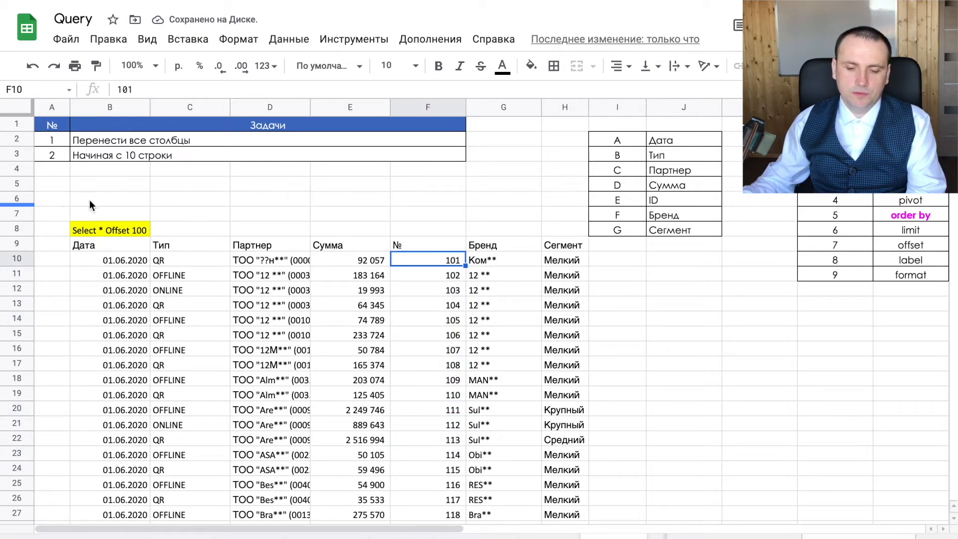
# - Insert "Limit 100" before the Offset clause so the B8 query reads "Select * Limit 100 Offset 100"
pyautogui.click(139, 230)
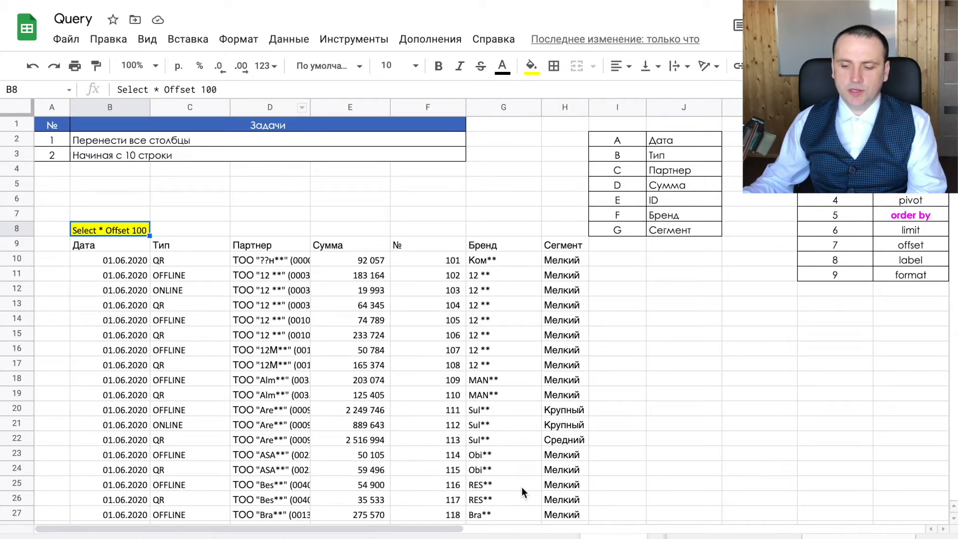
pyautogui.click(163, 90)
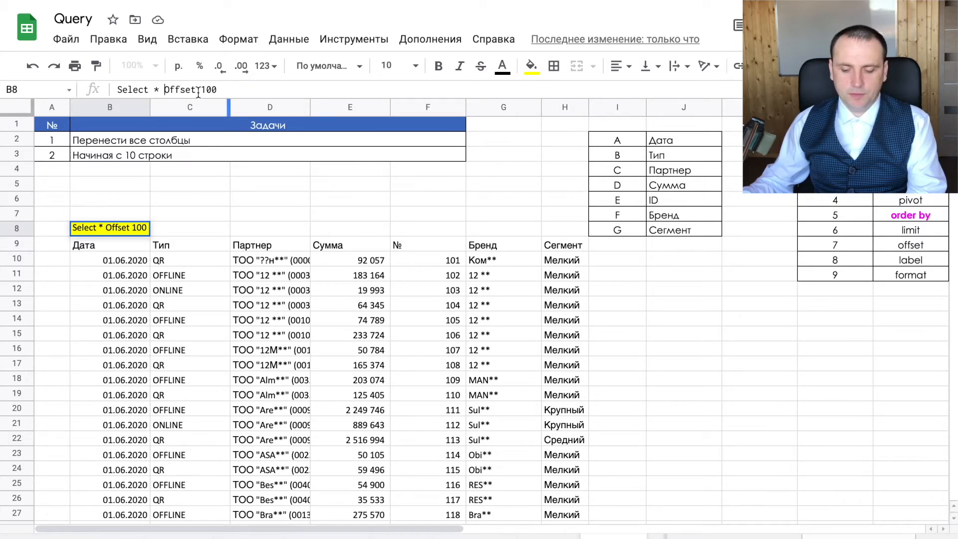
pyautogui.write('Limit 1000')
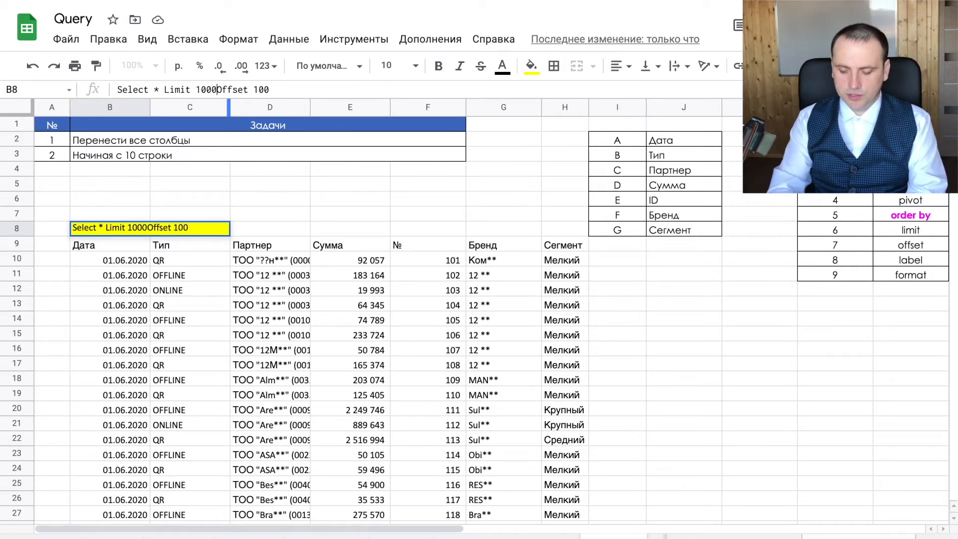
pyautogui.press('BackSpace')
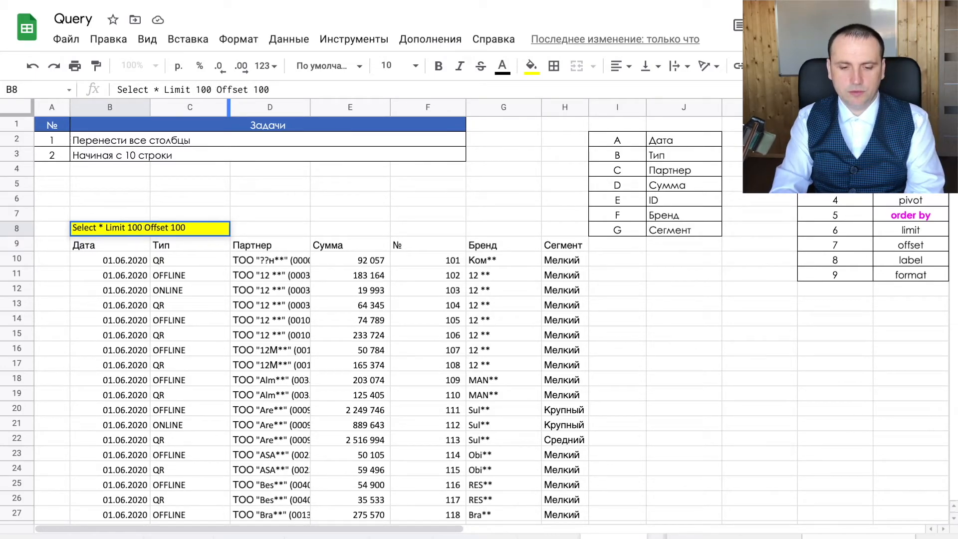
pyautogui.press('Return')
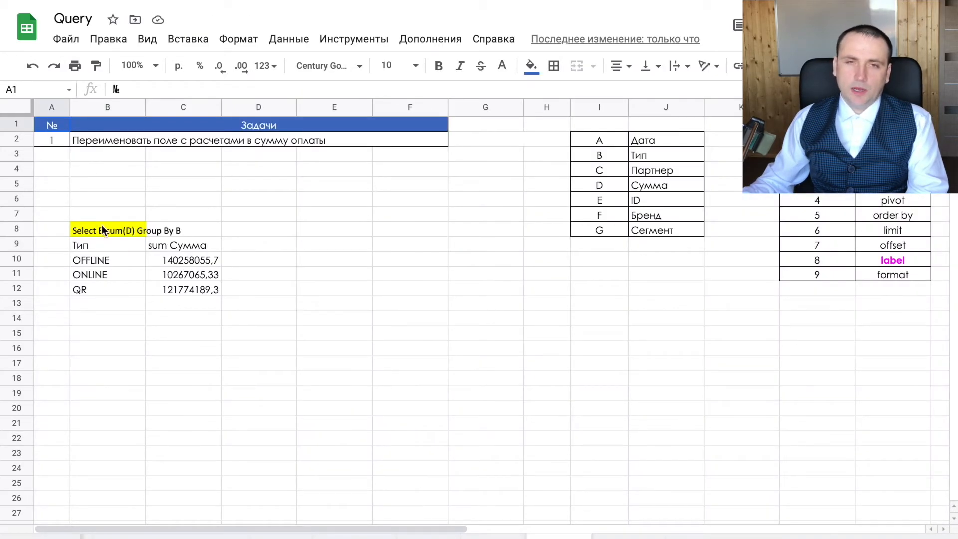
# - On the sheet with the field-renaming task, extend the B8 query with "Label sum(D)" followed by an empty pair of single quotes
pyautogui.click(110, 231)
pyautogui.click(278, 90)
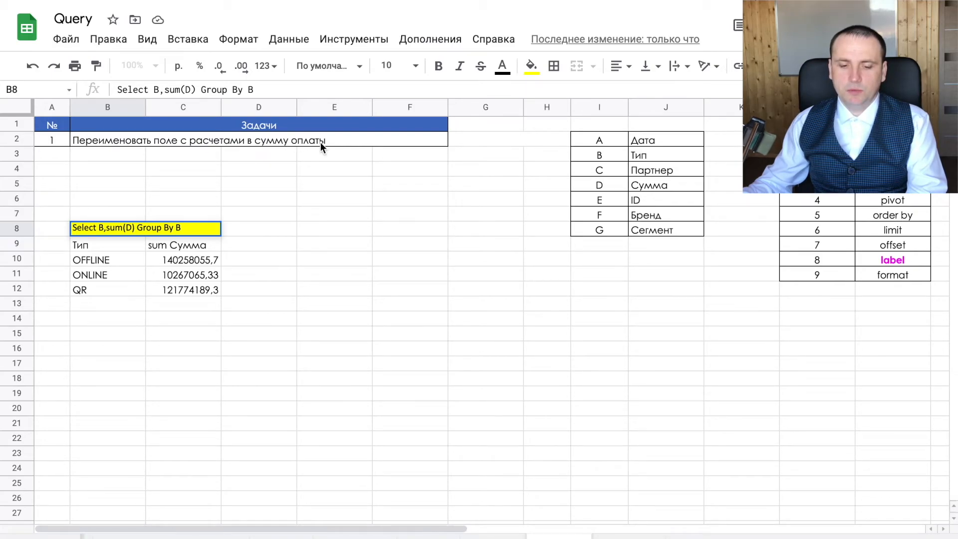
pyautogui.write('Labwl')
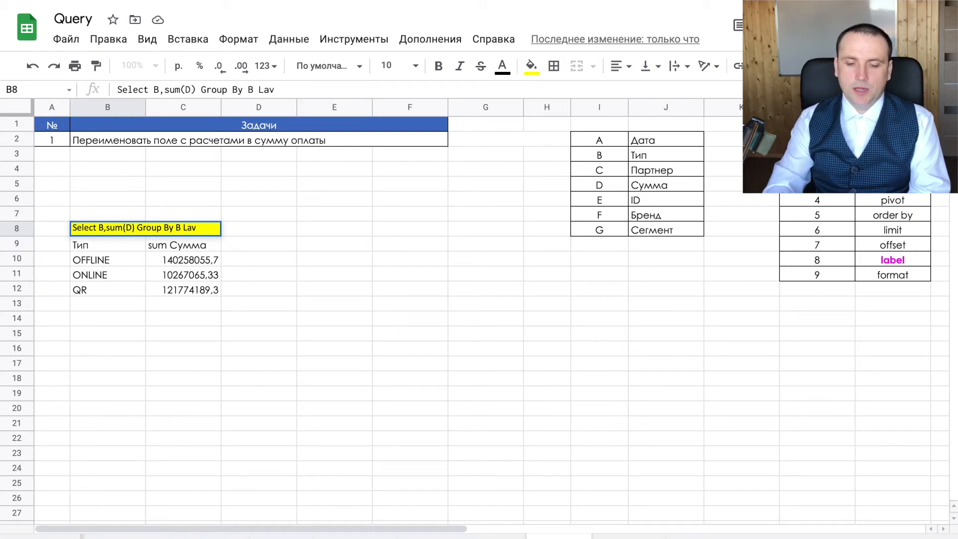
pyautogui.press('BackSpace')
pyautogui.press('BackSpace')
pyautogui.write('el')
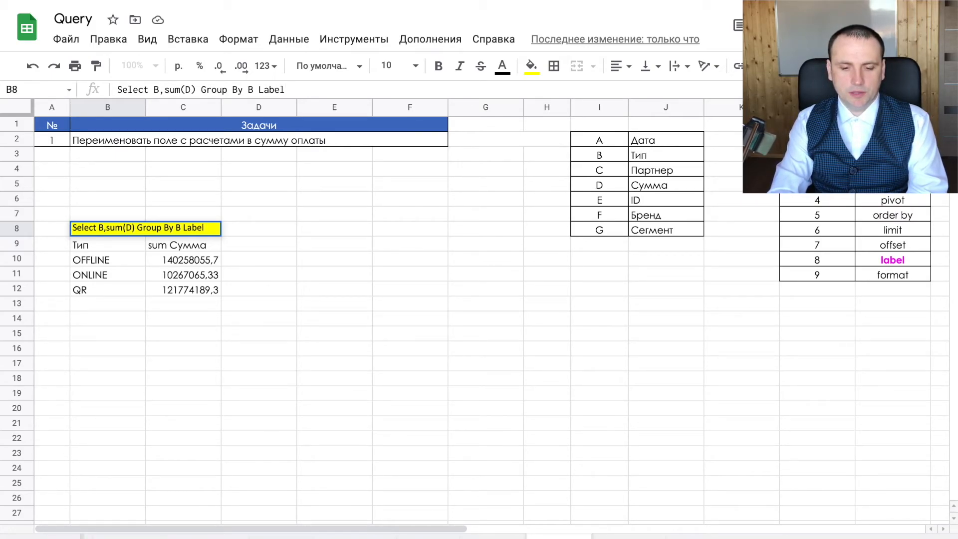
pyautogui.write(" sum(d) ''")
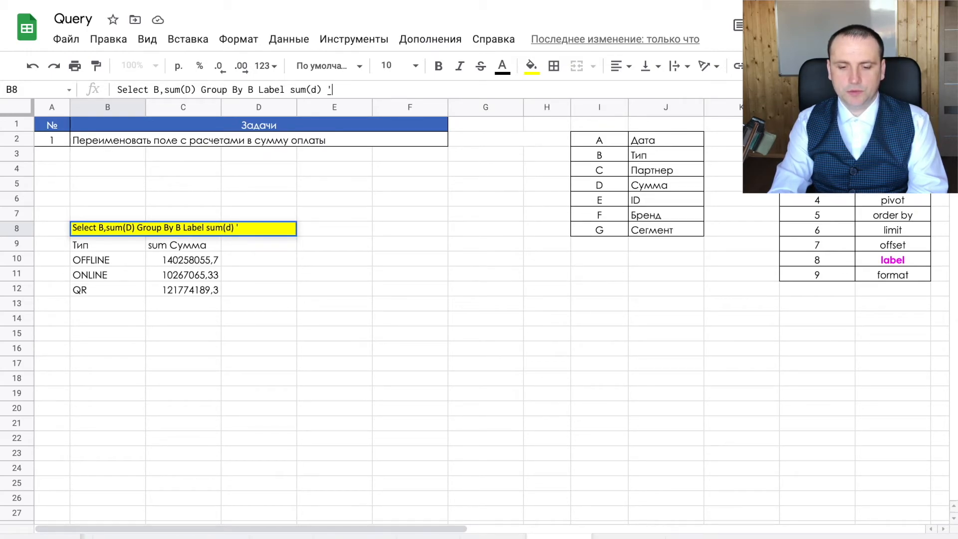
pyautogui.press('BackSpace')
pyautogui.press('BackSpace')
pyautogui.write('D')
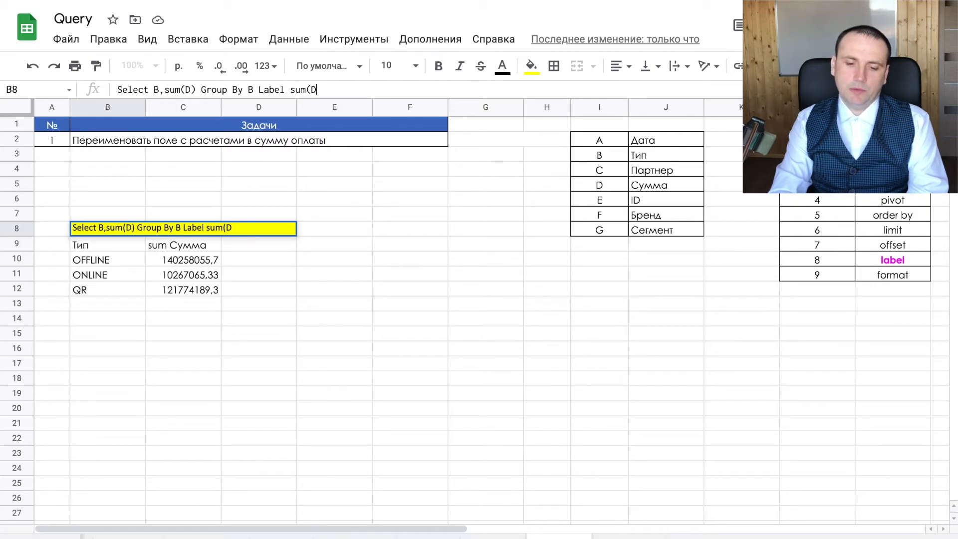
pyautogui.write(") ''")
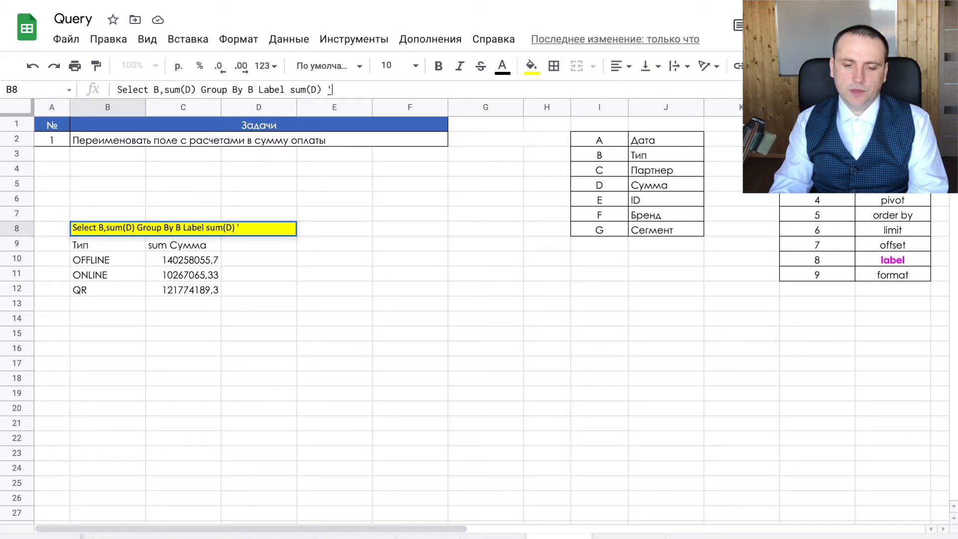
# - Enter "Сумма оплаты" between the Label clause's quotes, apply the query and check the header in C9
pyautogui.press('Left')
pyautogui.write('Суу')
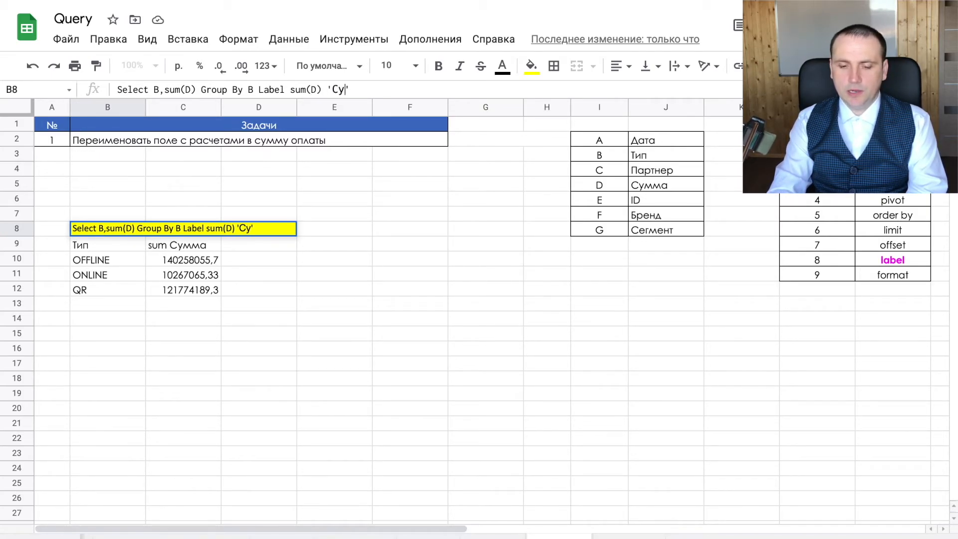
pyautogui.write('м')
pyautogui.press('BackSpace')
pyautogui.press('BackSpace')
pyautogui.write('мма оплат')
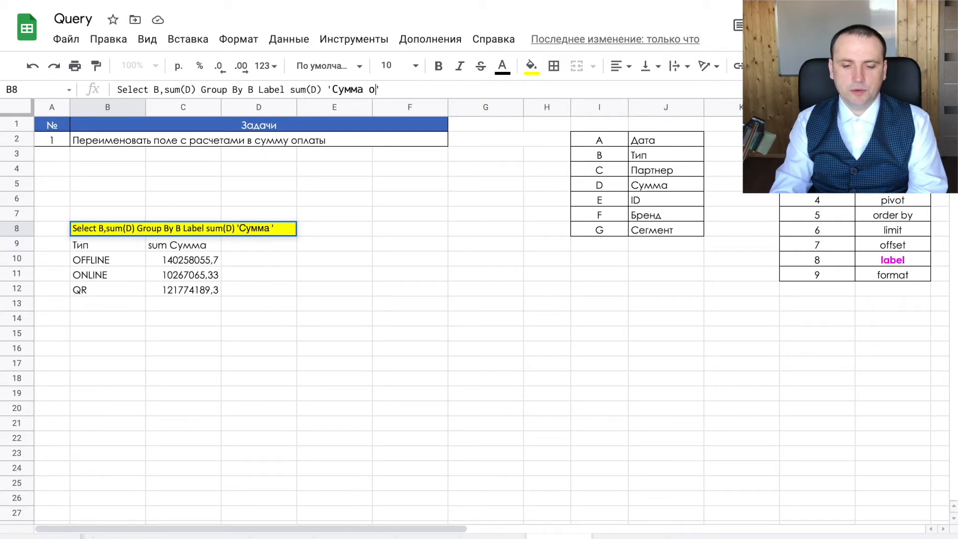
pyautogui.write('ы')
pyautogui.press('Return')
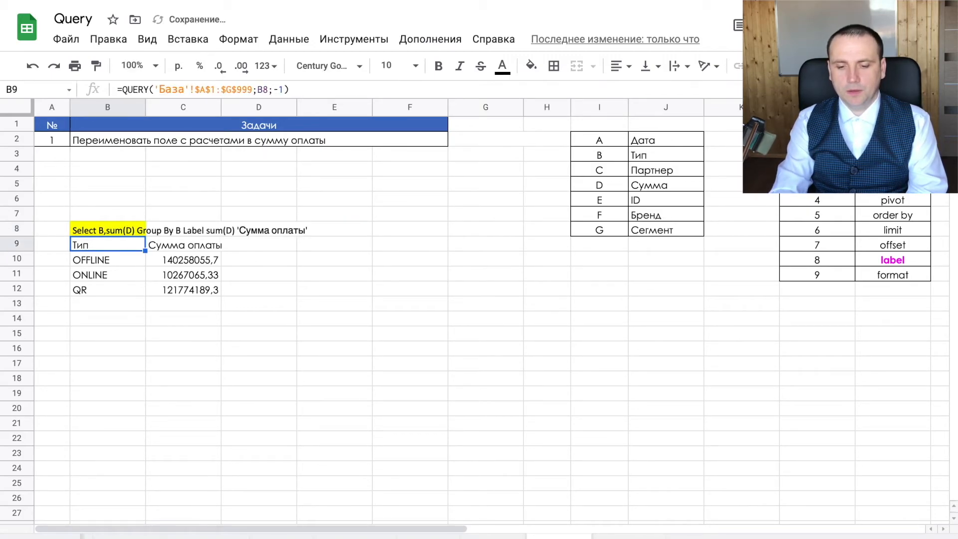
pyautogui.click(202, 243)
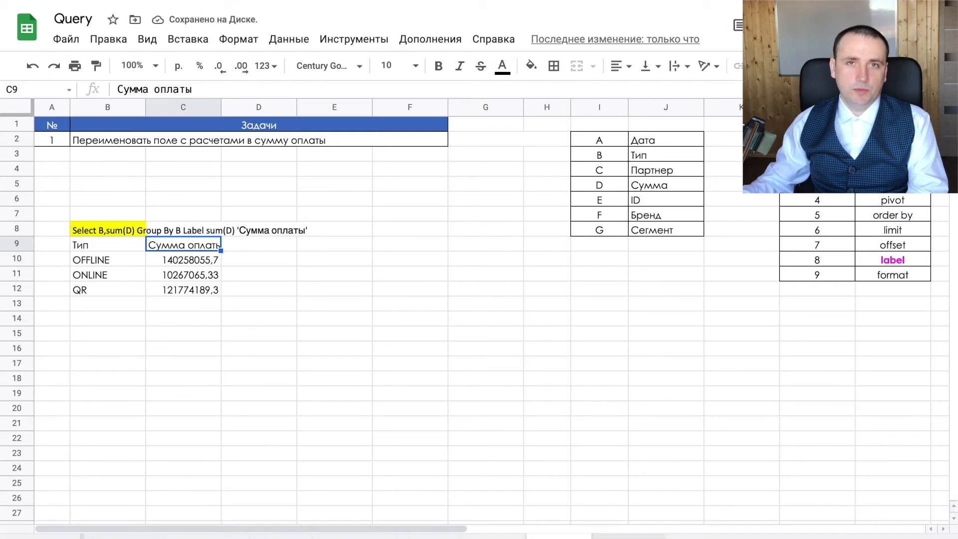
# - On the sheet with the date-formatting tasks, append the Format keyword to the "Select A" query in B8
pyautogui.click(120, 231)
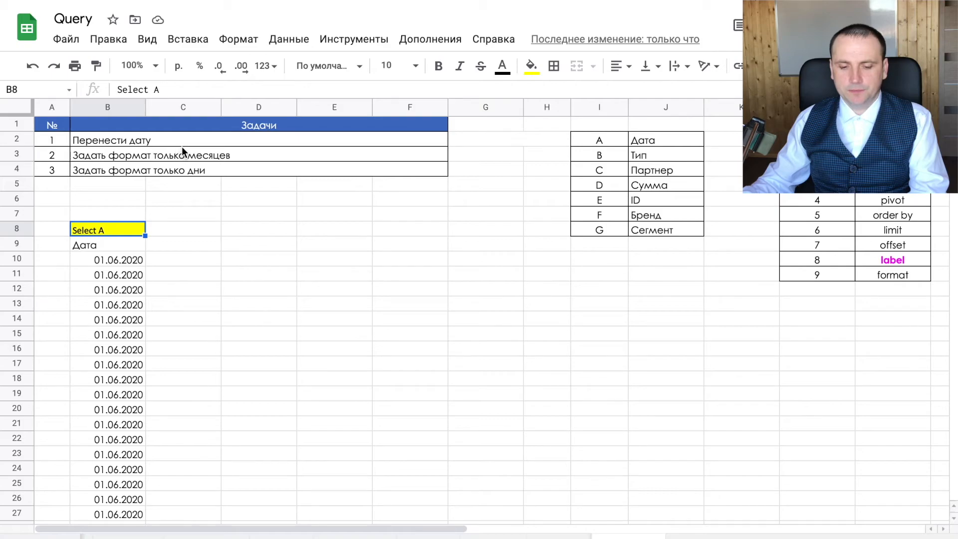
pyautogui.click(175, 90)
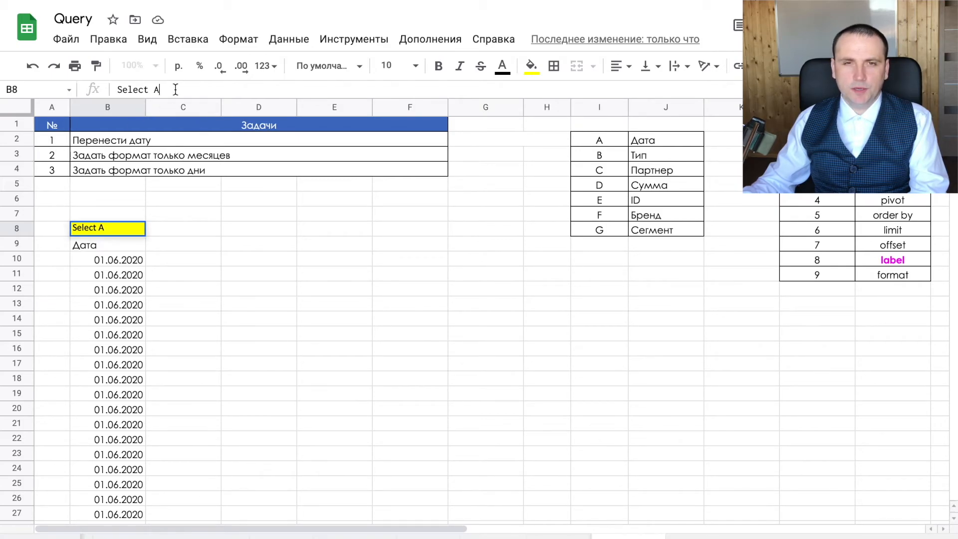
pyautogui.write('Ад')
pyautogui.press('BackSpace')
pyautogui.press('BackSpace')
pyautogui.write('Format')
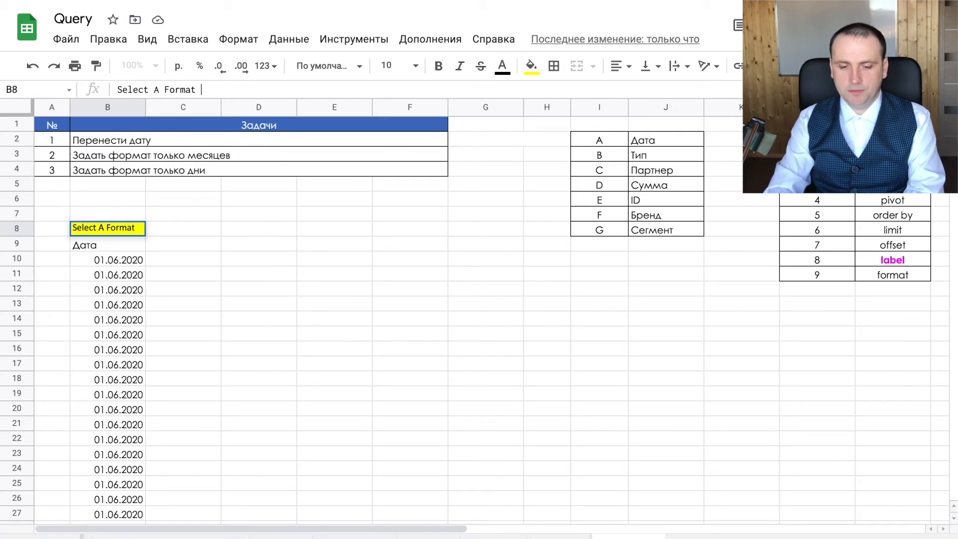
# - Complete the B8 query as "Select A Format A 'MMMM'" and apply it to show the dates as month names
pyautogui.write(' A ')
pyautogui.write("'B'")
pyautogui.press('Left')
pyautogui.write('B')
pyautogui.press('BackSpace')
pyautogui.write('MMMM')
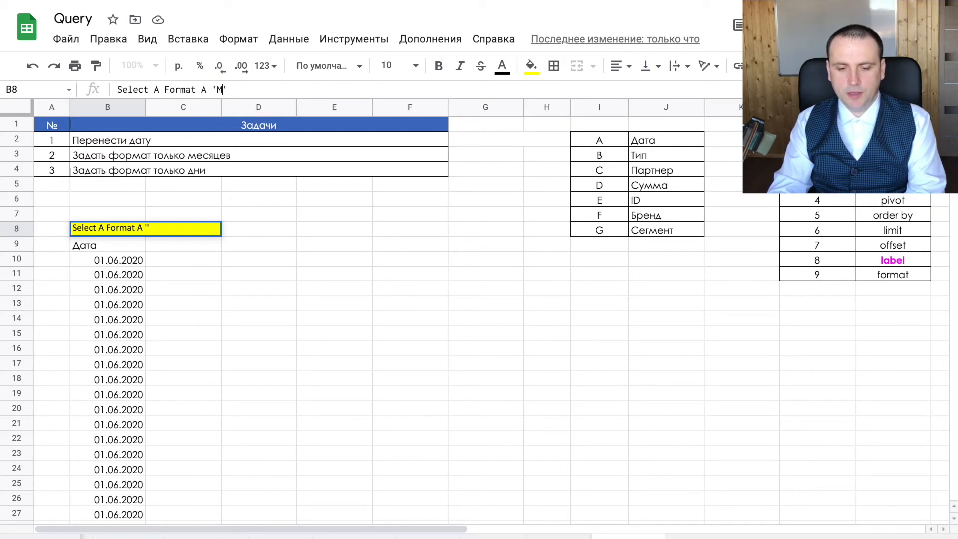
pyautogui.press('Return')
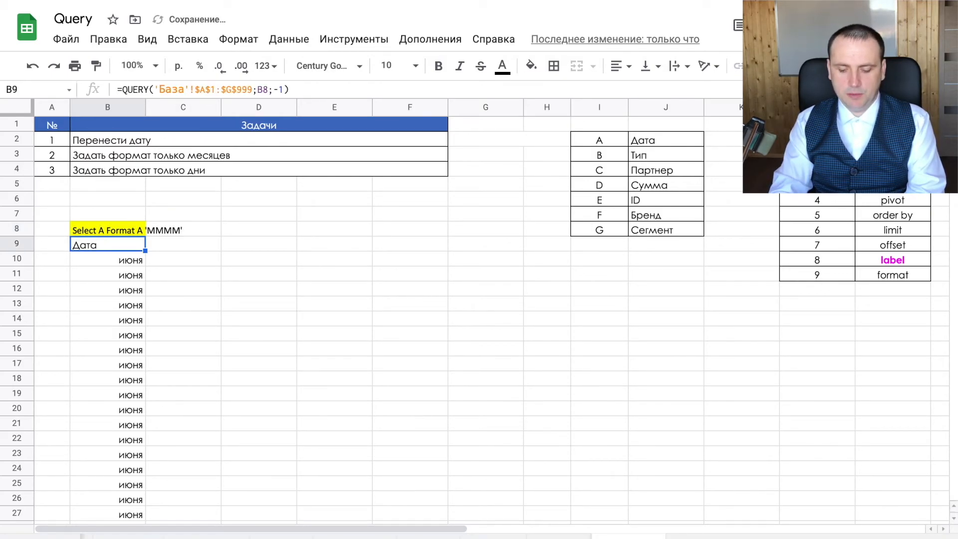
# - Replace the MMMM pattern in the B8 query with DDDD to show the dates as full weekday names
pyautogui.press('Up')
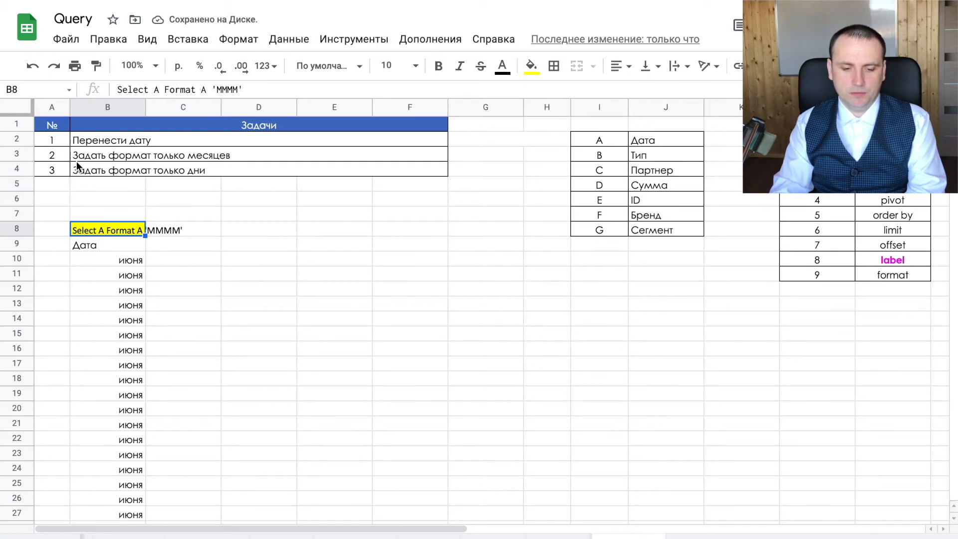
pyautogui.doubleClick(220, 89)
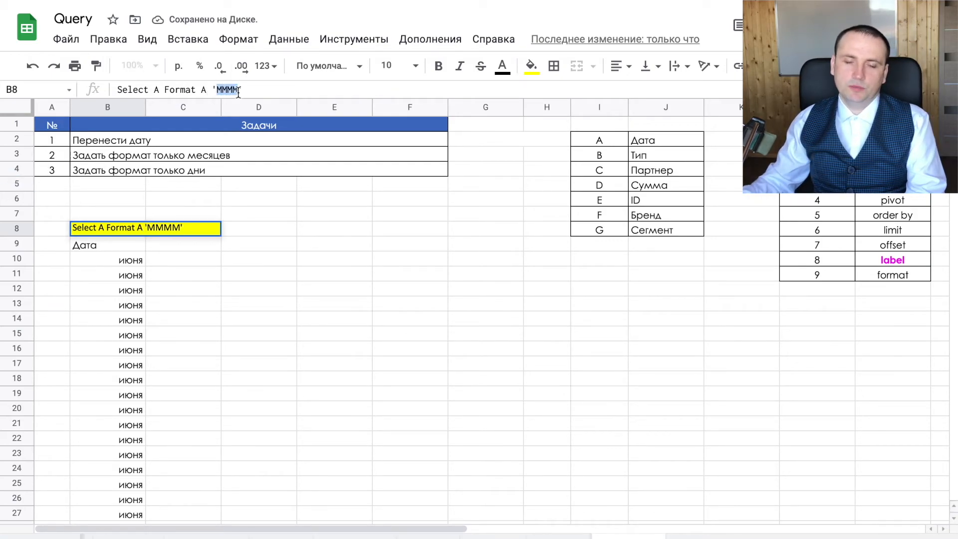
pyautogui.write('DDDD')
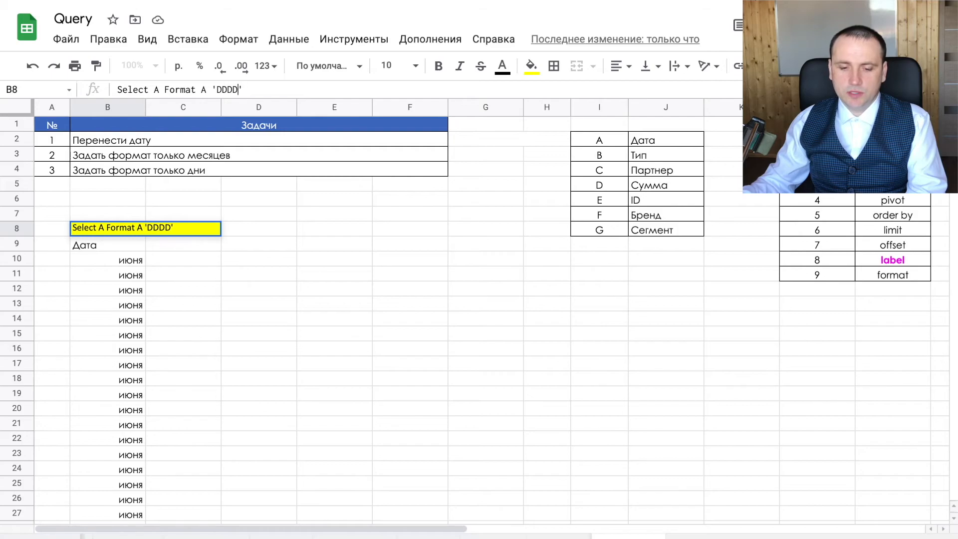
pyautogui.press('Return')
# - Shorten the B8 query's date pattern to DDD to show abbreviated weekday names
pyautogui.press('Up')
pyautogui.press('Return')
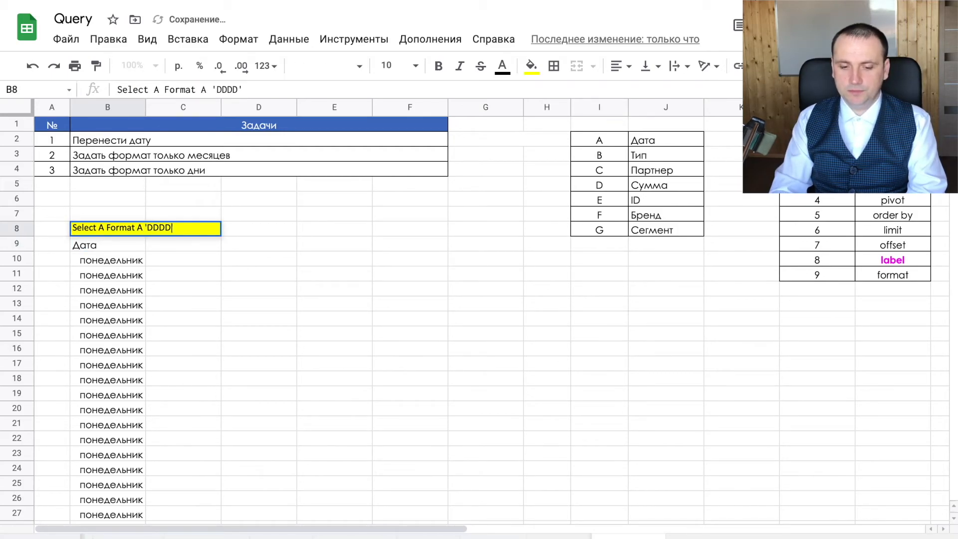
pyautogui.press('Left')
pyautogui.press('BackSpace')
pyautogui.press('Return')
# - Shorten the B8 query's date pattern to DD to show two-digit day numbers
pyautogui.press('Up')
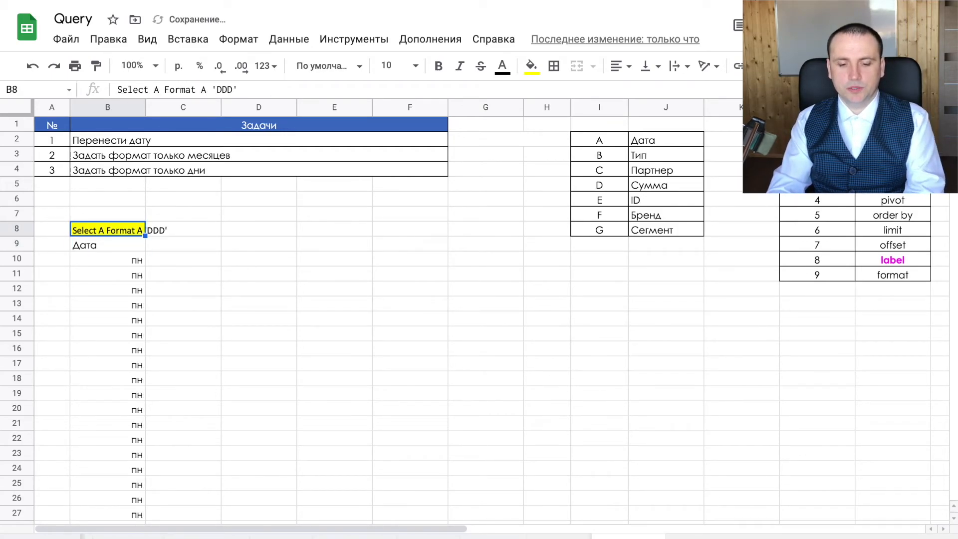
pyautogui.press('Return')
pyautogui.press('Left')
pyautogui.press('BackSpace')
pyautogui.press('Return')
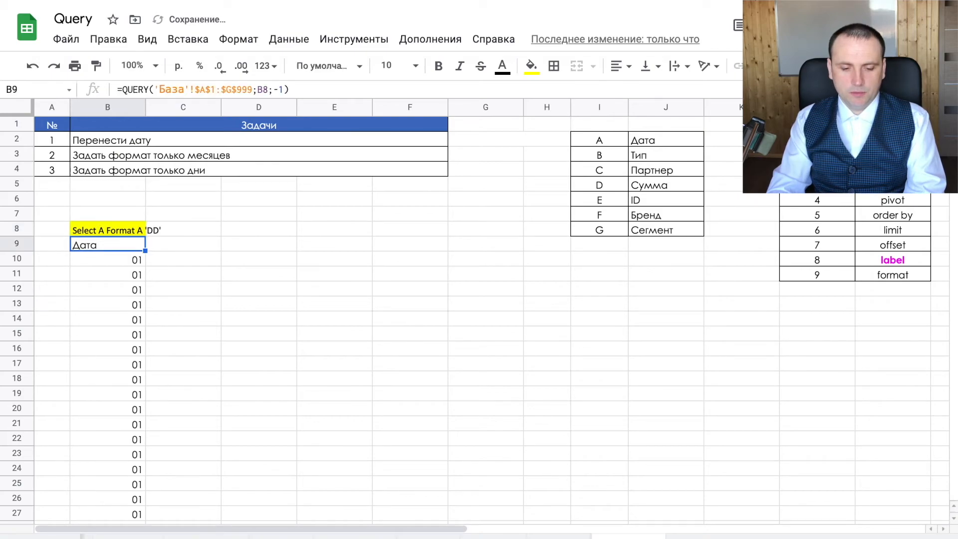
# - Lengthen the B8 query's date pattern to DDD and apply it, and extend it to DDDD for full weekday names
pyautogui.press('Up')
pyautogui.press('Return')
pyautogui.press('Left')
pyautogui.write('D')
pyautogui.press('Return')
pyautogui.press('Up')
pyautogui.press('Return')
pyautogui.press('Left')
pyautogui.write('D')
pyautogui.press('Return')
pyautogui.press('Up')
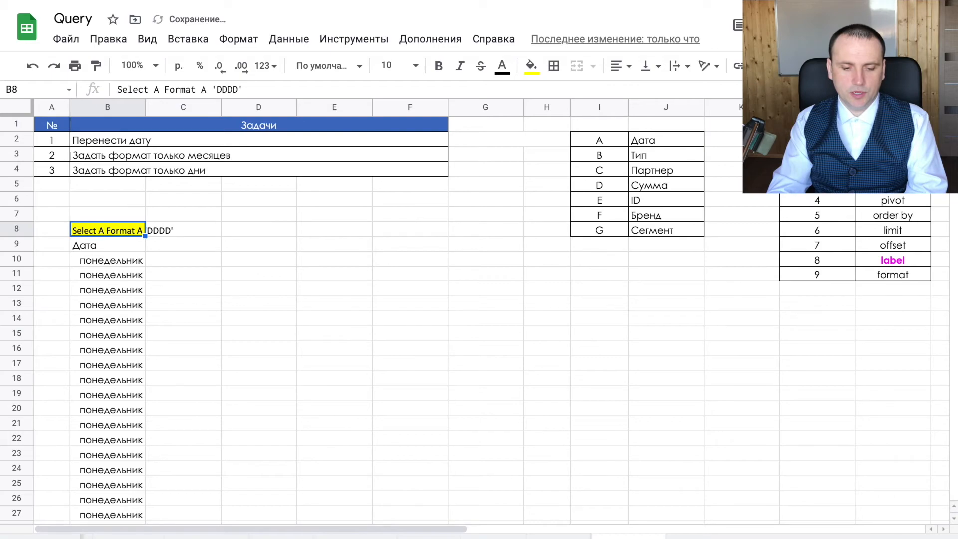
# - Review the numbered list of QUERY clauses in column M one by one, from select through format
pyautogui.click(318, 107)
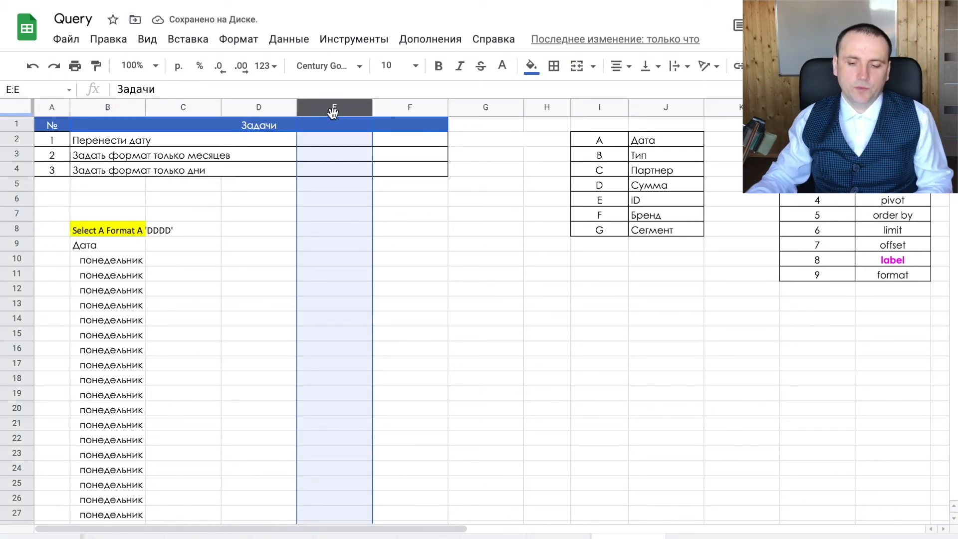
pyautogui.click(892, 155)
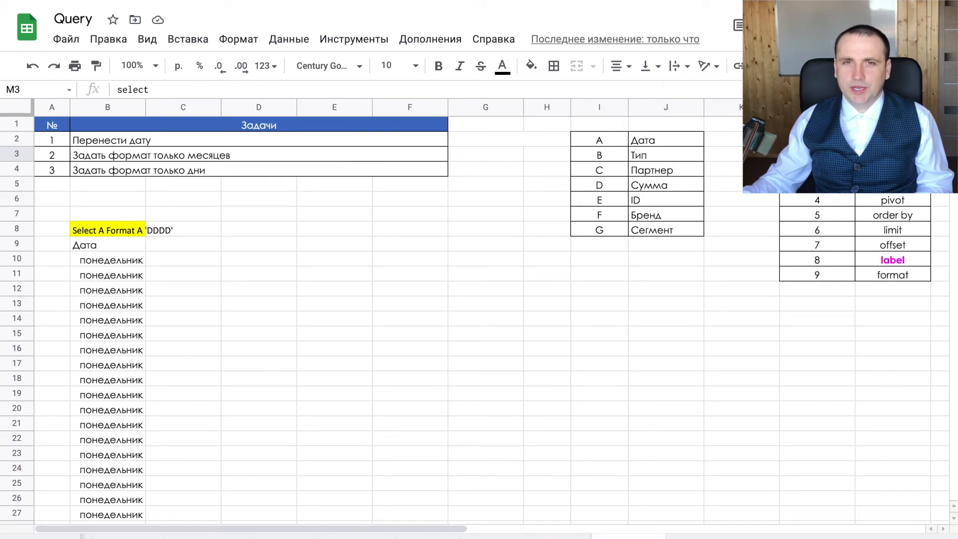
pyautogui.click(892, 170)
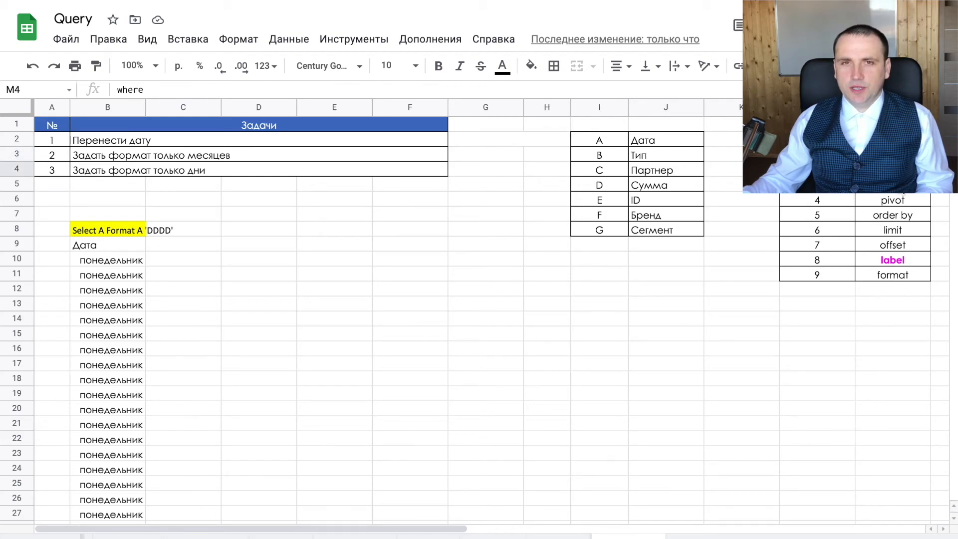
pyautogui.click(893, 189)
pyautogui.click(882, 200)
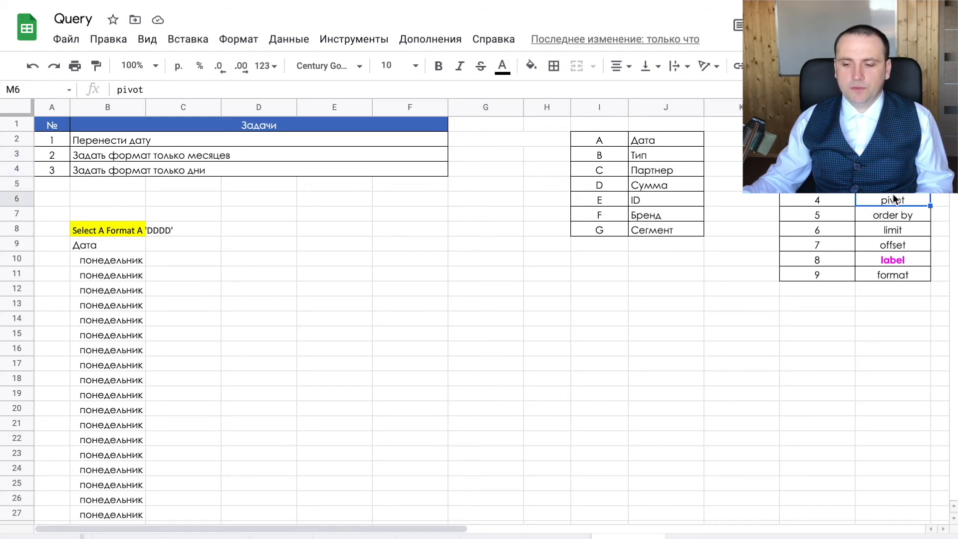
pyautogui.click(890, 214)
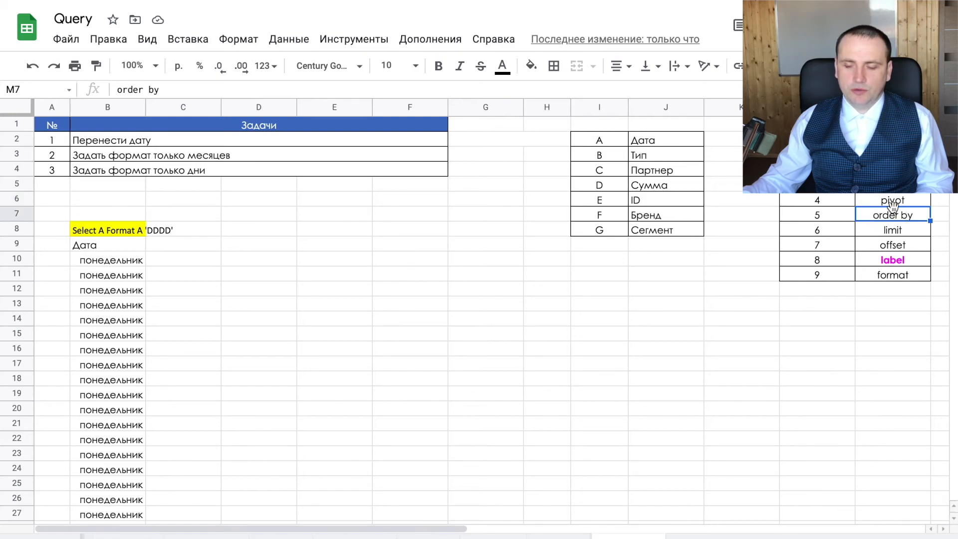
pyautogui.click(890, 235)
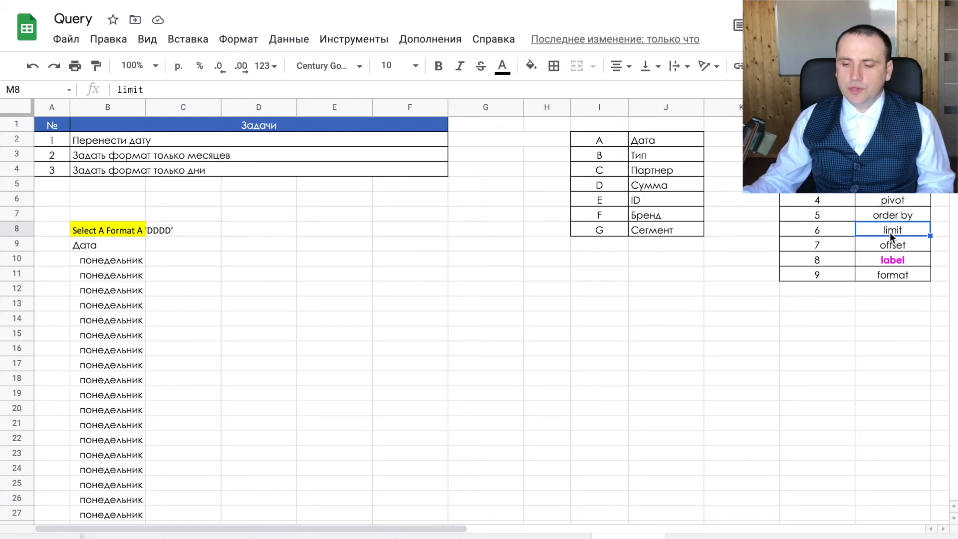
pyautogui.click(877, 248)
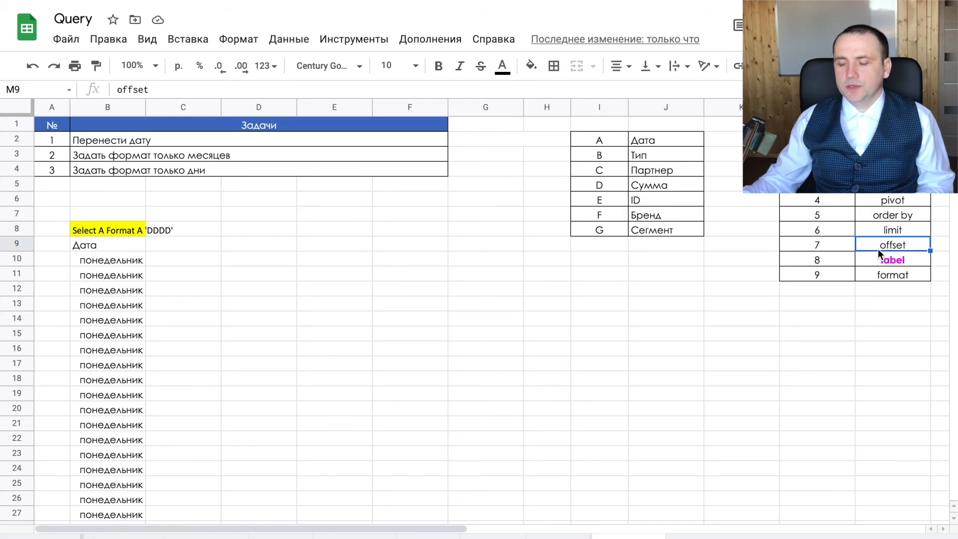
pyautogui.click(879, 260)
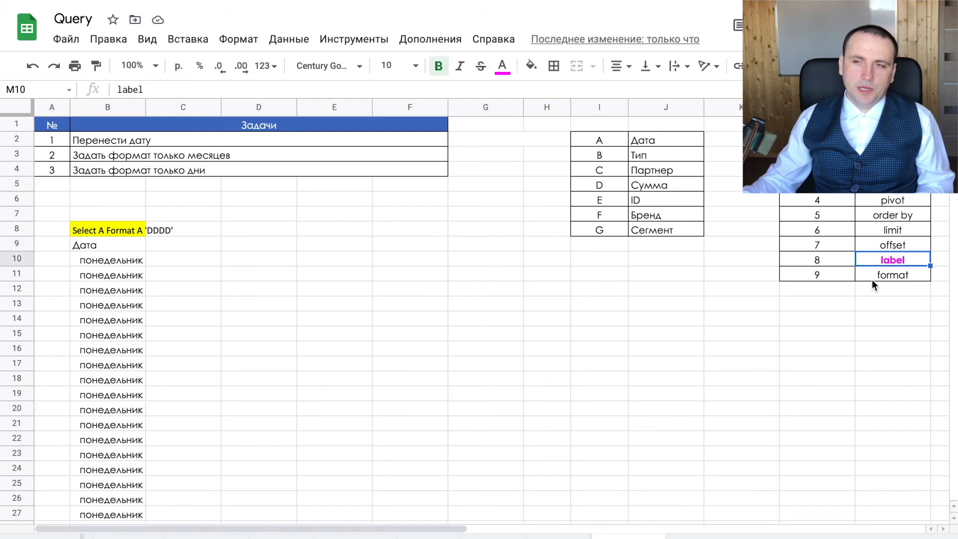
pyautogui.click(871, 281)
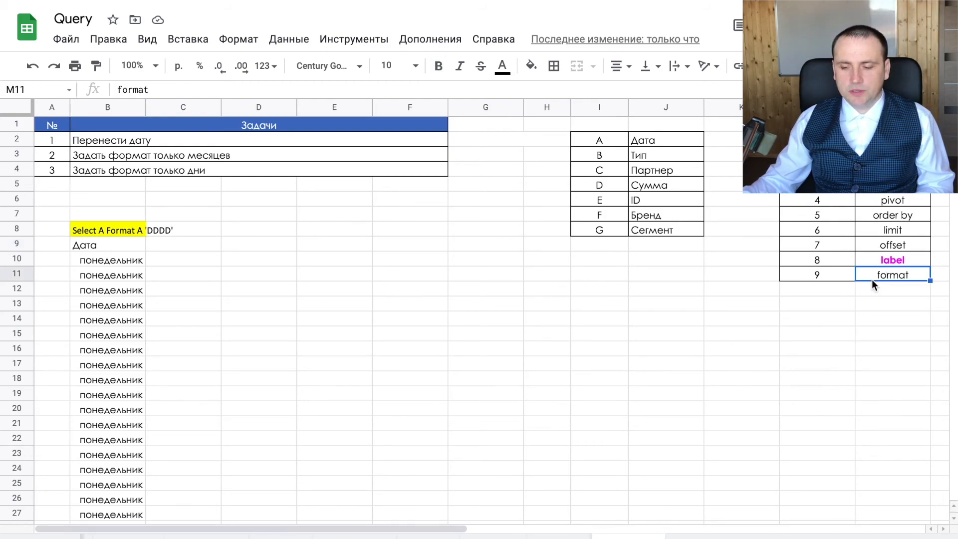